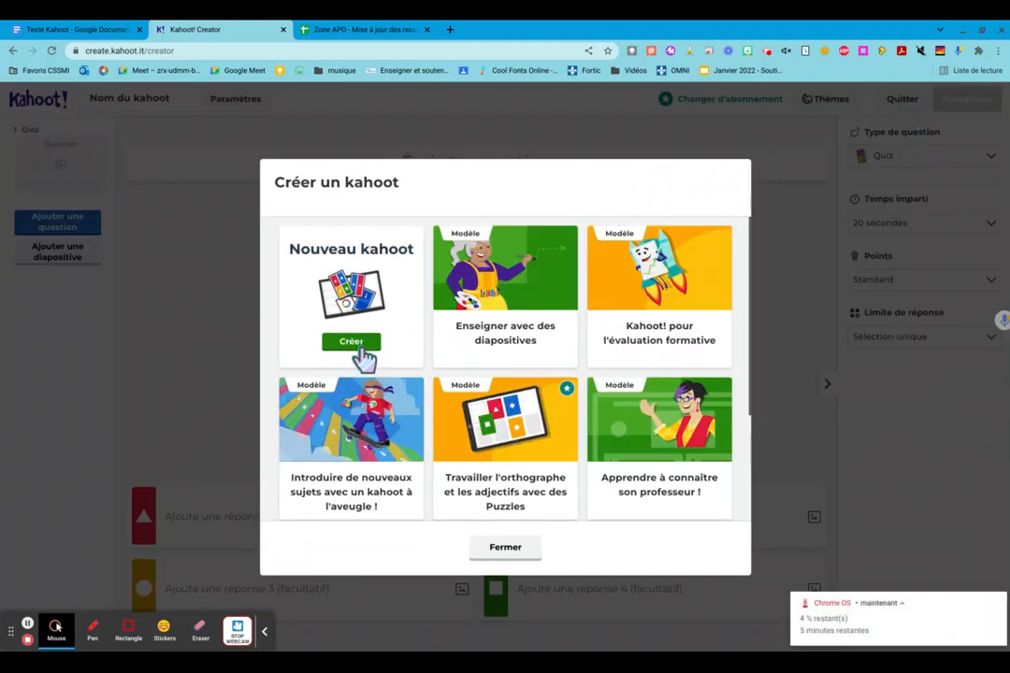
- Create a new blank kahoot and enter "Groupe du nom" as its title
{"action": "left_click", "coordinate": [362, 346]}
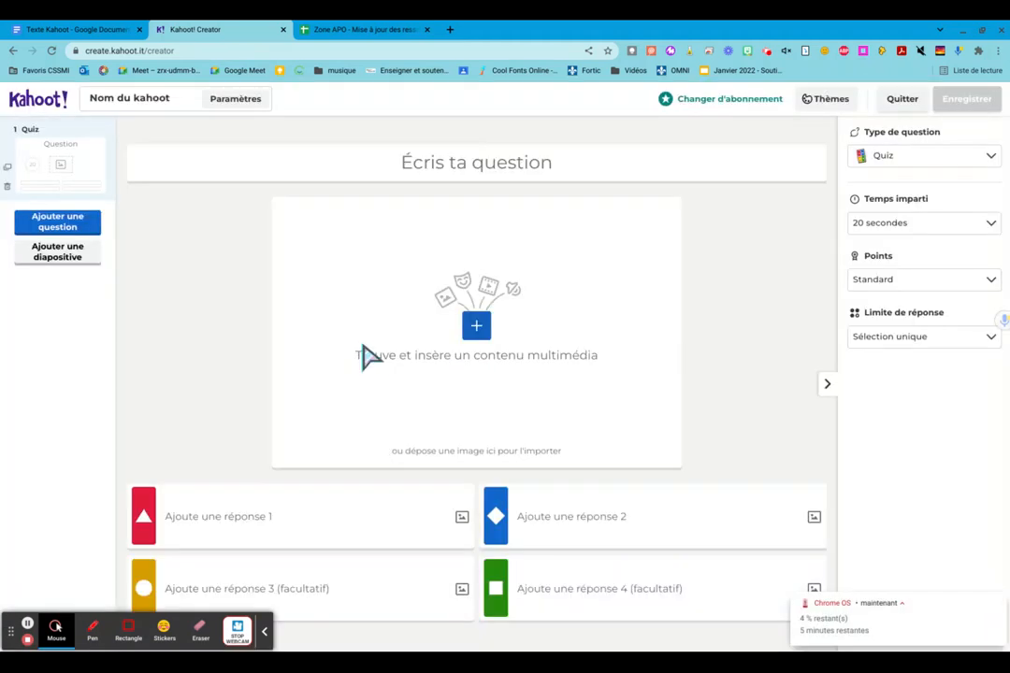
{"action": "left_click", "coordinate": [132, 100]}
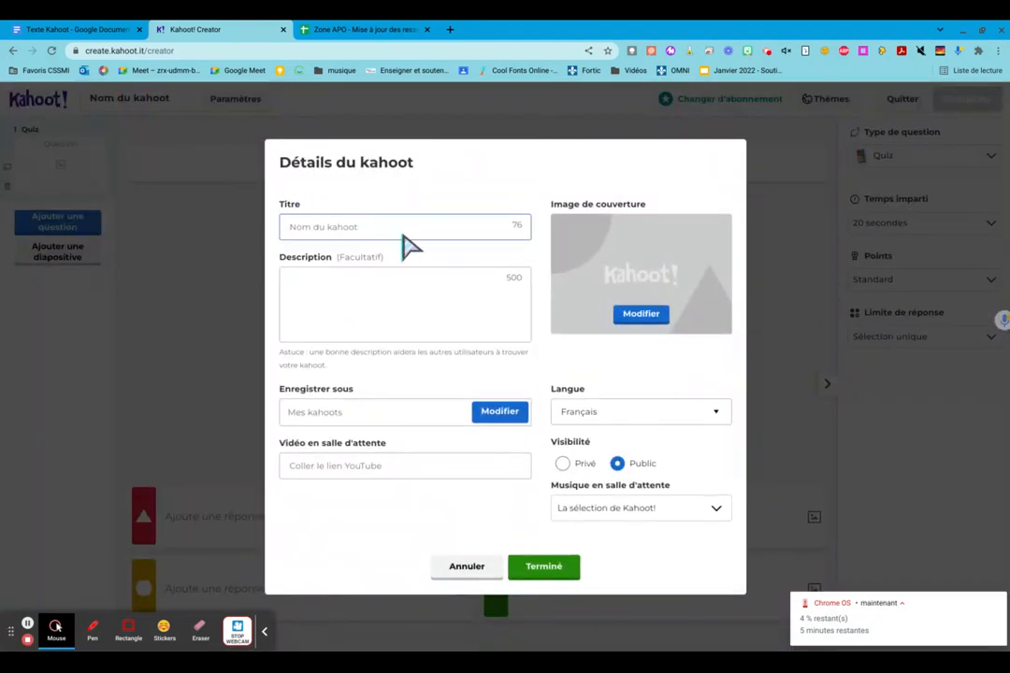
{"action": "type", "text": "Groupe du nom"}
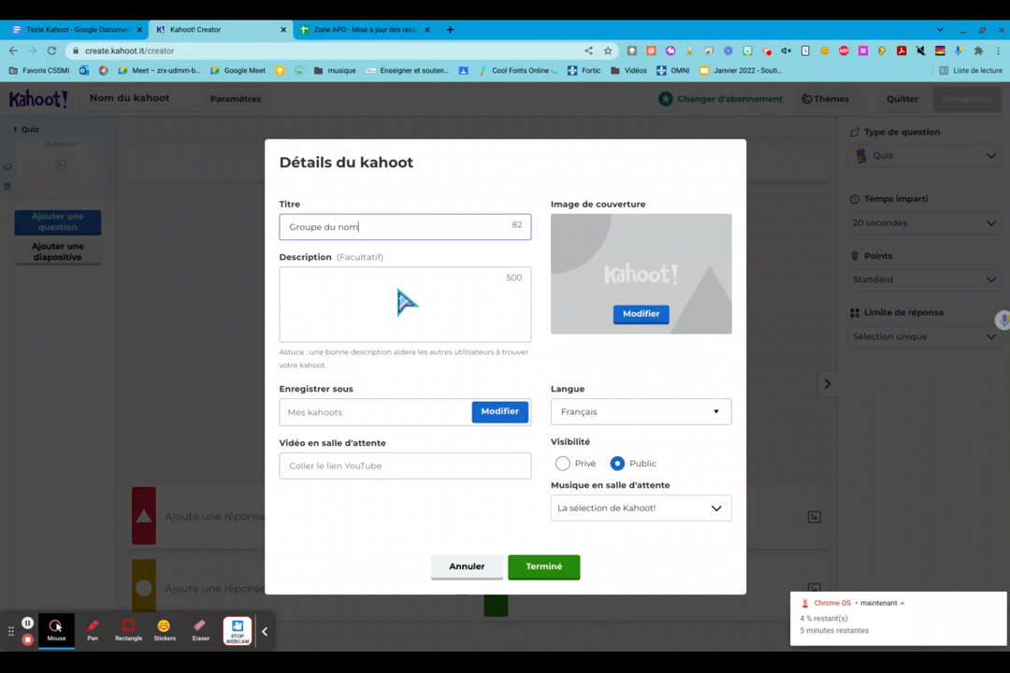
- Upload "mere fils font bulle.jpg" from the recent files as the cover image and save the kahoot details
{"action": "left_click", "coordinate": [652, 319]}
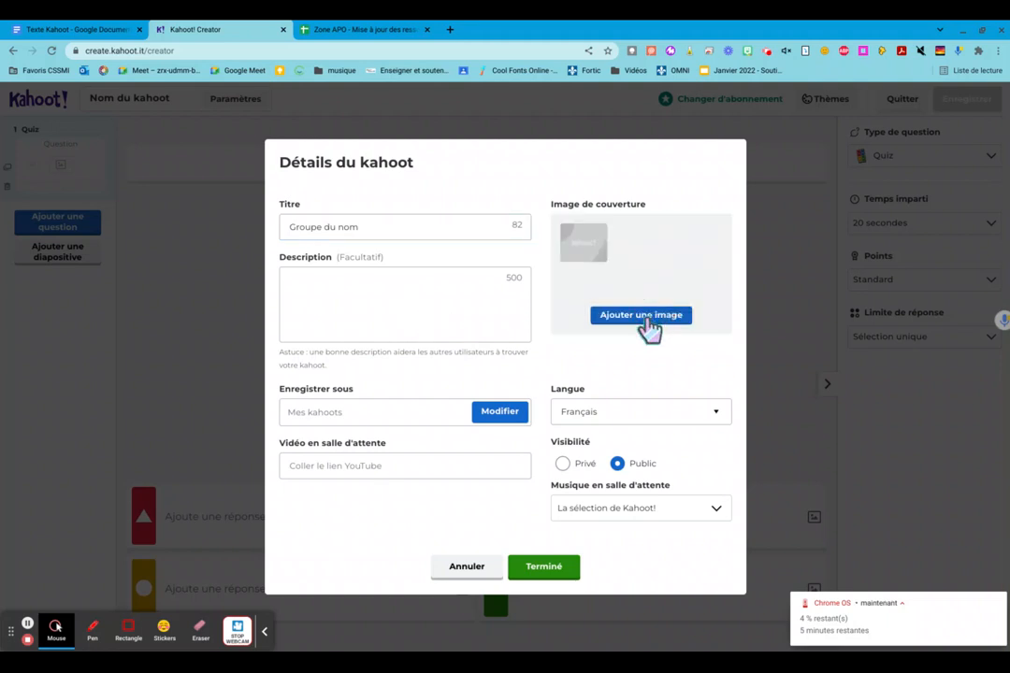
{"action": "left_click", "coordinate": [651, 320]}
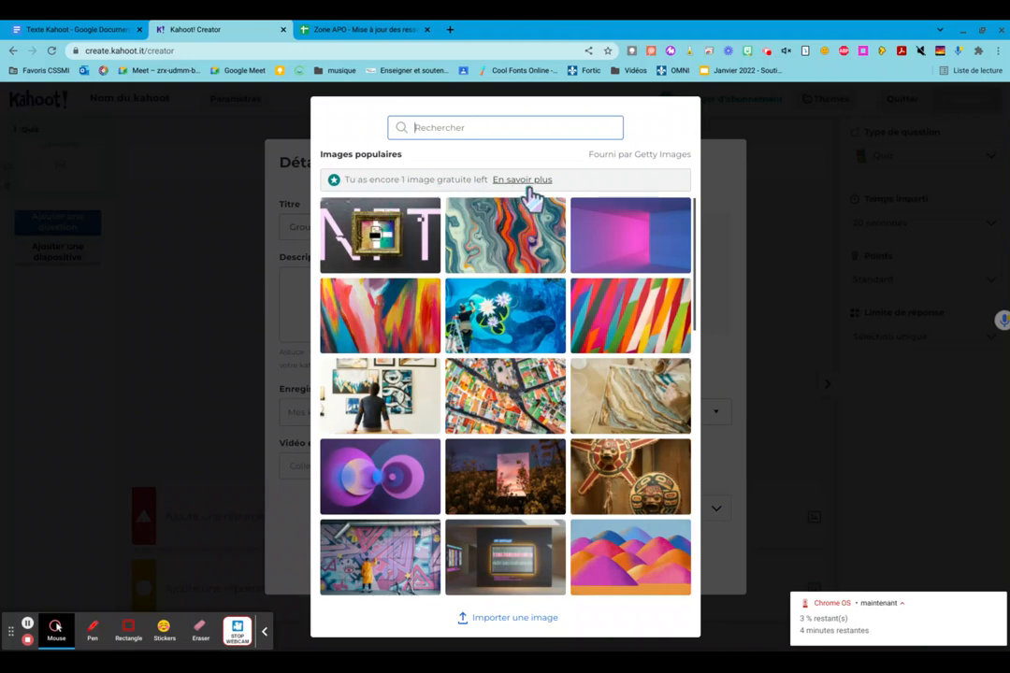
{"action": "left_click", "coordinate": [489, 619]}
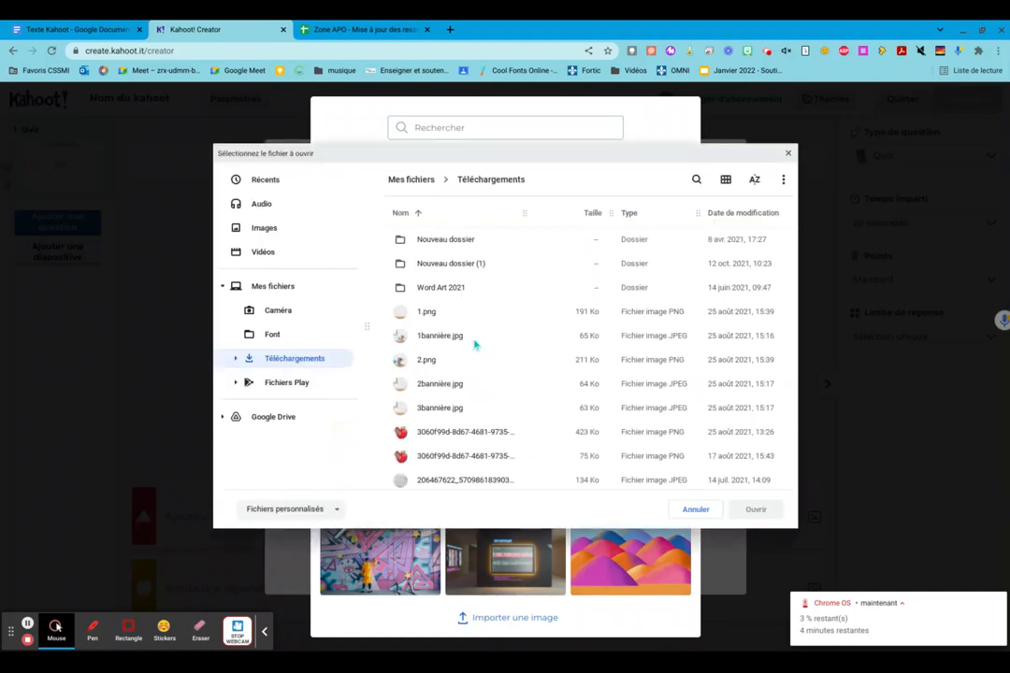
{"action": "left_click", "coordinate": [269, 184]}
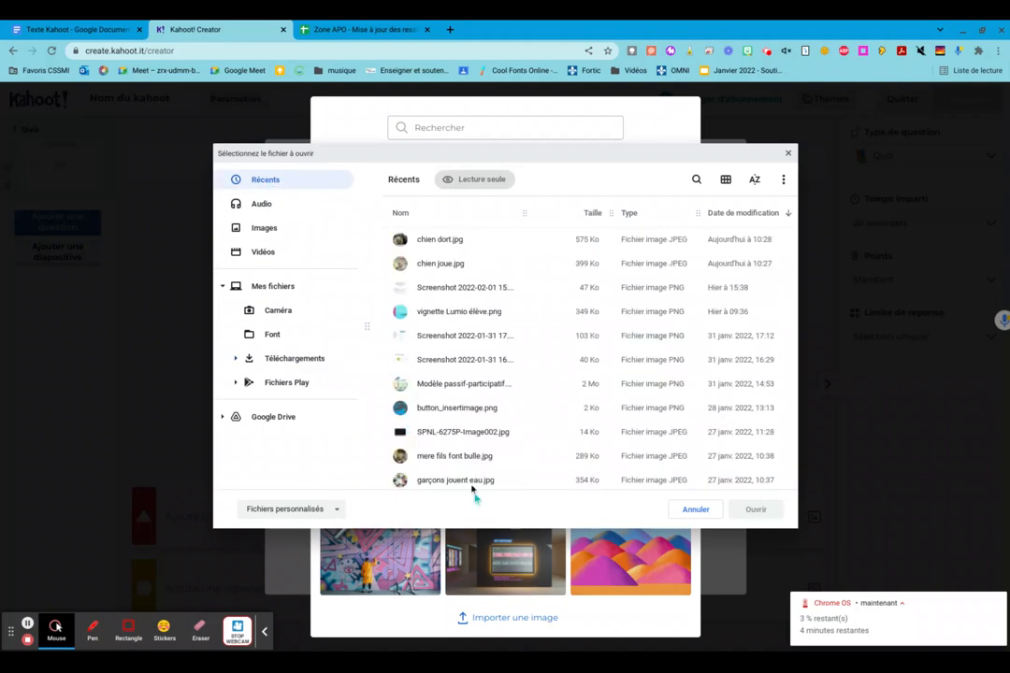
{"action": "double_click", "coordinate": [466, 457]}
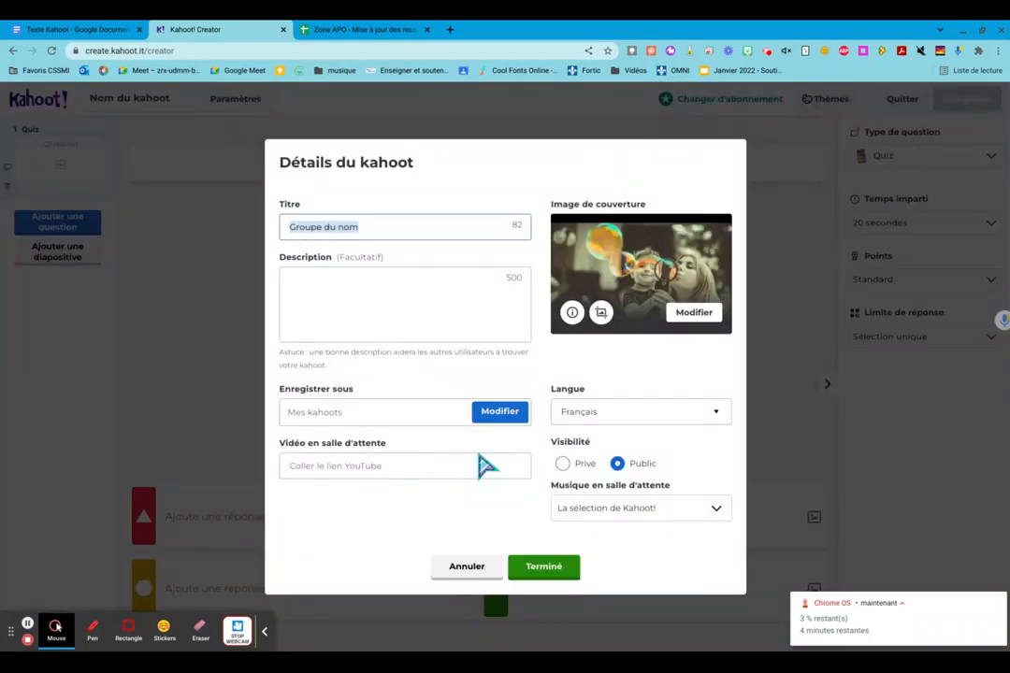
{"action": "left_click", "coordinate": [549, 573]}
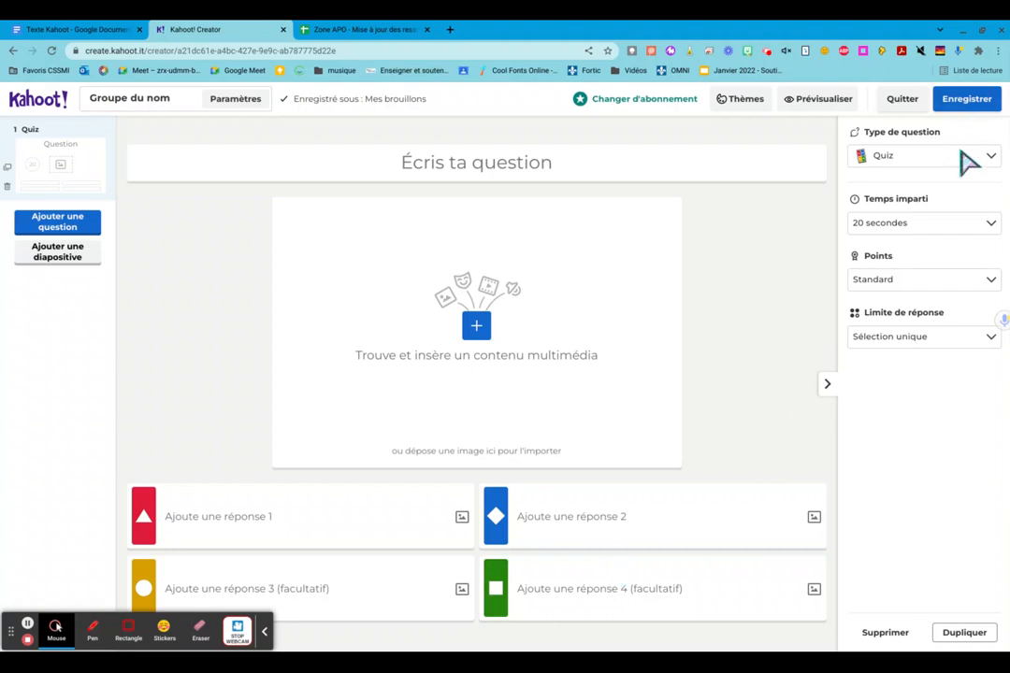
- Examine the available options for question type, time limit, points and answer limit without changing them
{"action": "left_click", "coordinate": [994, 156]}
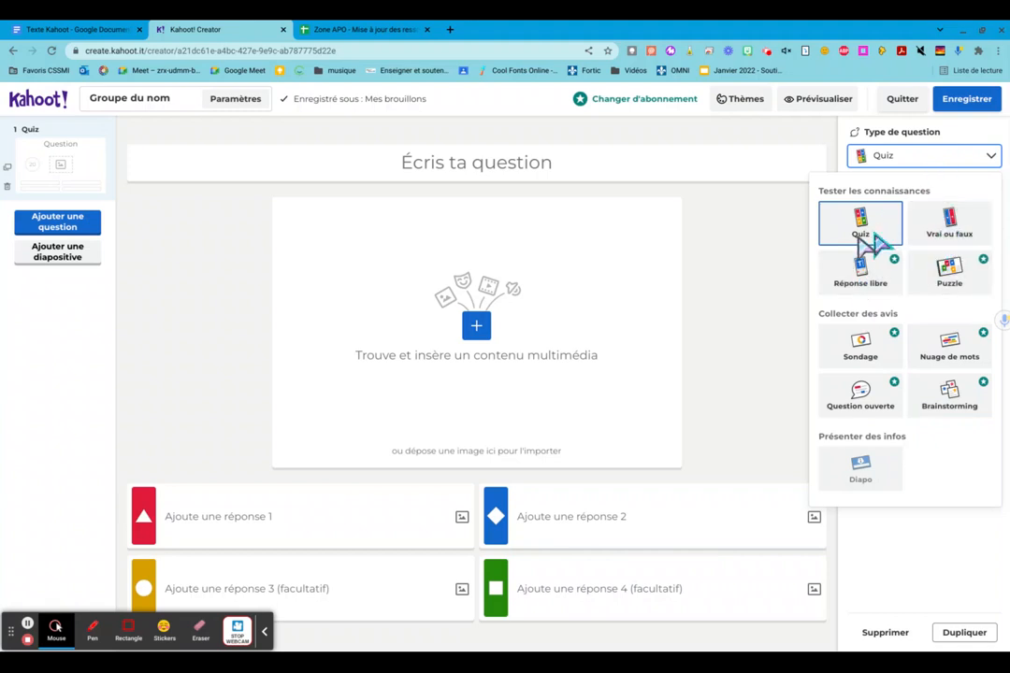
{"action": "left_click", "coordinate": [727, 284]}
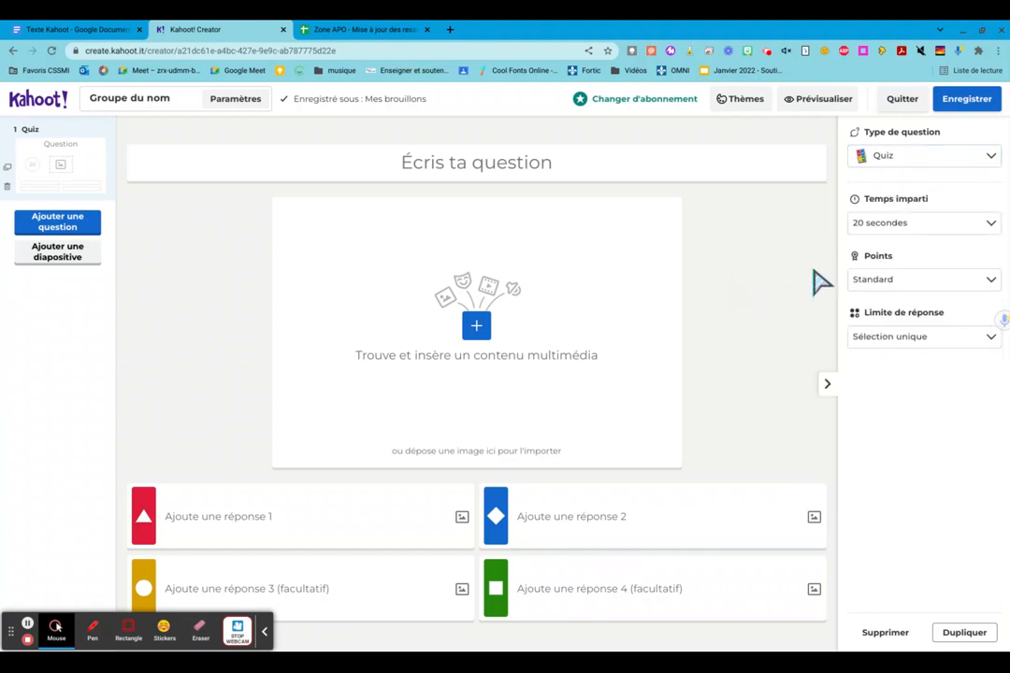
{"action": "left_click", "coordinate": [992, 224]}
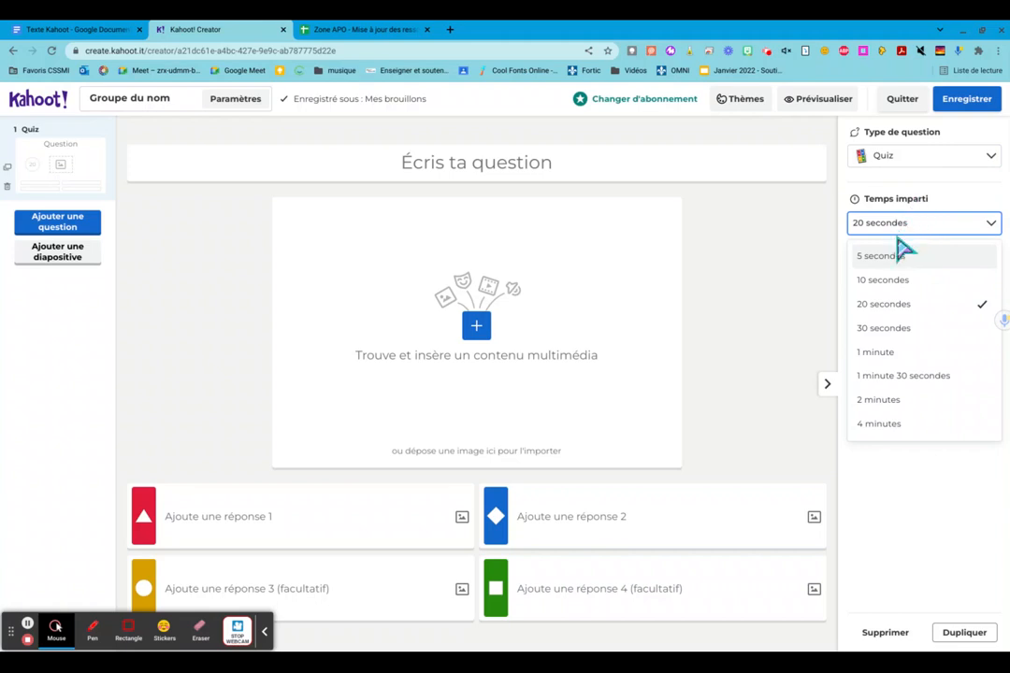
{"action": "left_click", "coordinate": [785, 281]}
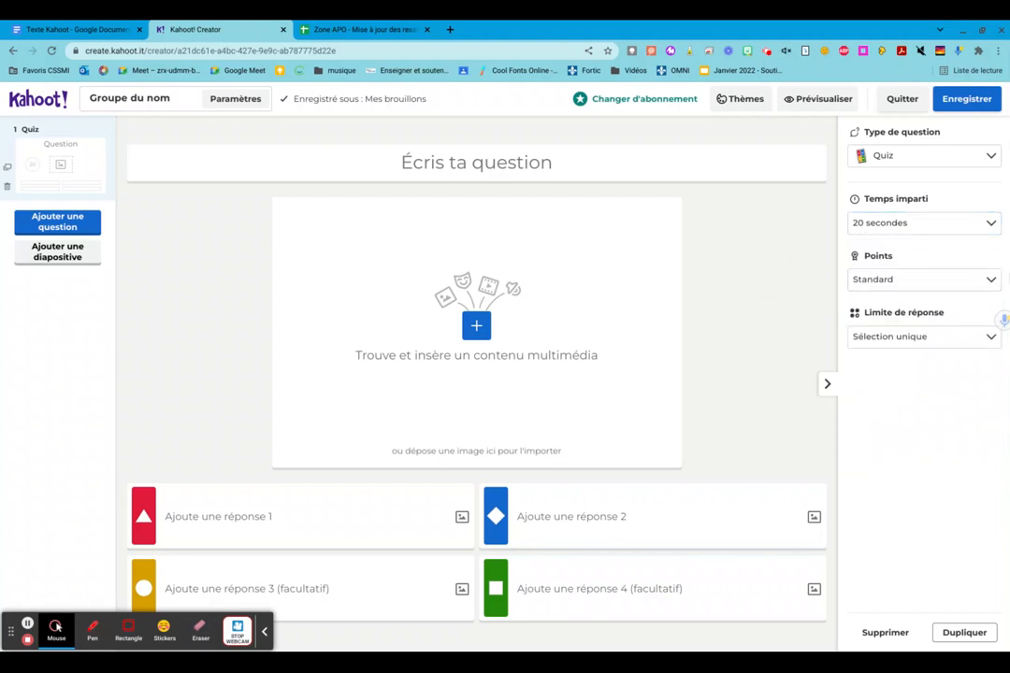
{"action": "left_click", "coordinate": [990, 280]}
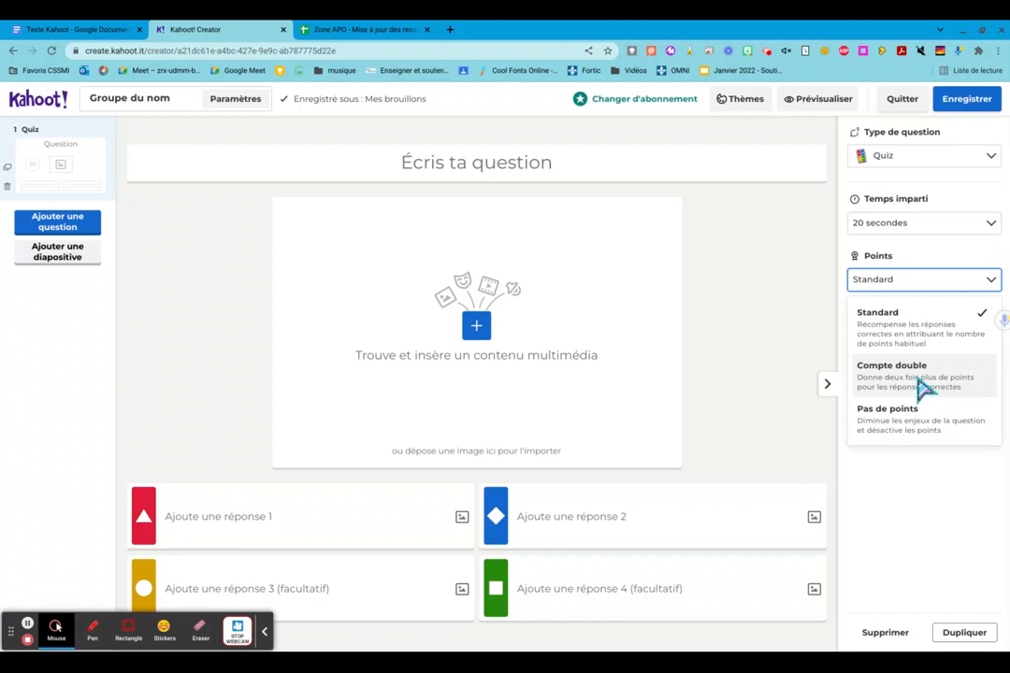
{"action": "left_click", "coordinate": [769, 333]}
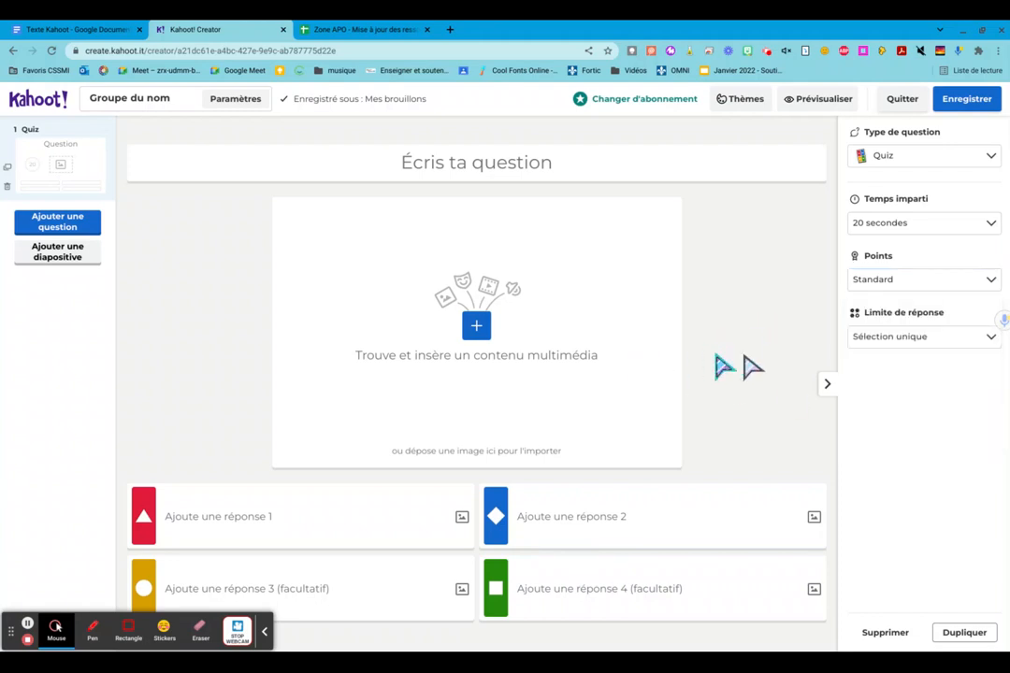
{"action": "left_click", "coordinate": [992, 340]}
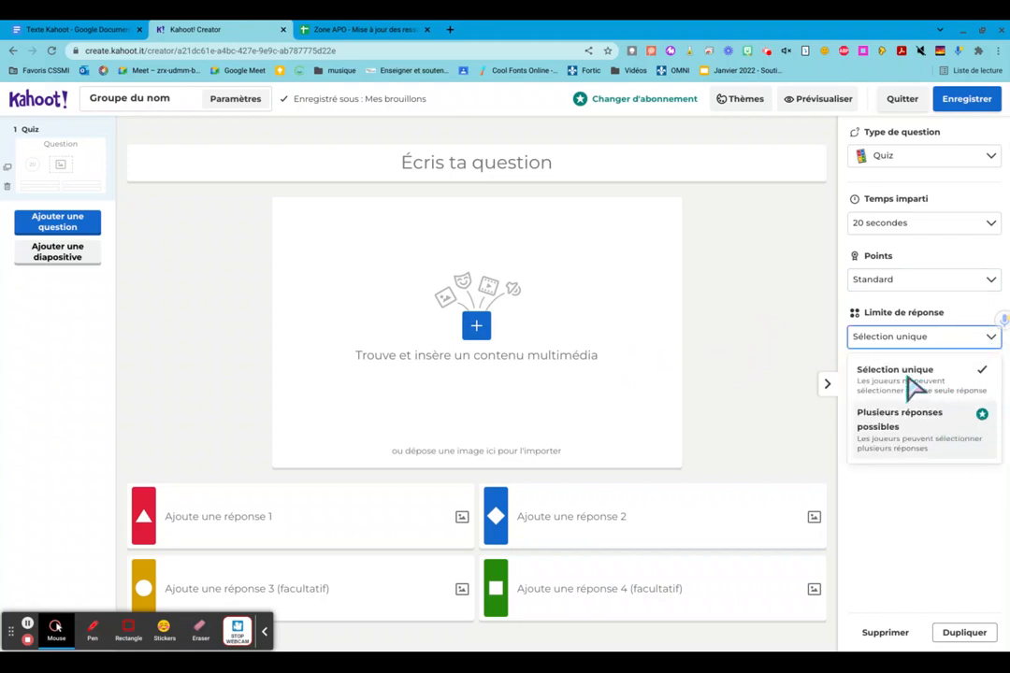
{"action": "left_click", "coordinate": [801, 388]}
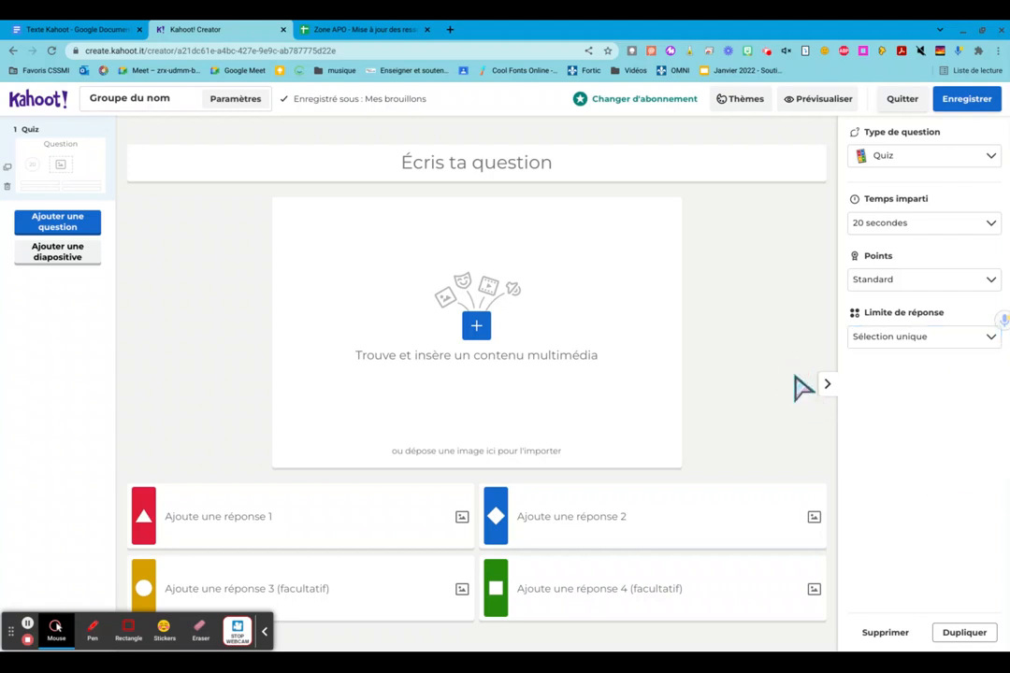
- Write the first quiz question as "Trouve le nom dans la phrase: Le chien joue,"
{"action": "left_click", "coordinate": [453, 168]}
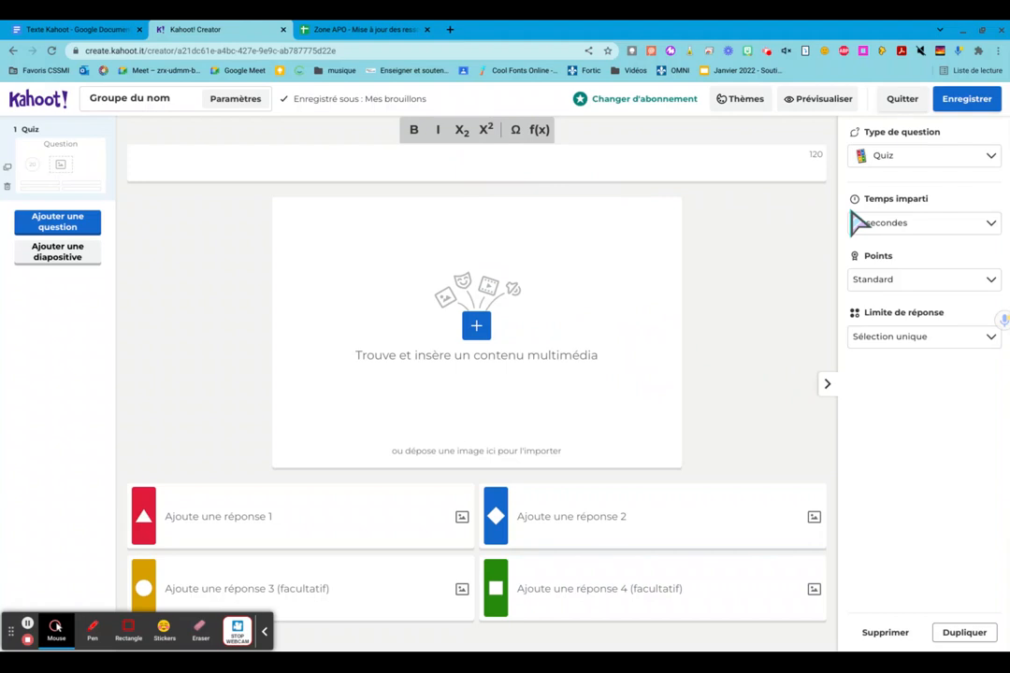
{"action": "type", "text": "Trouve"}
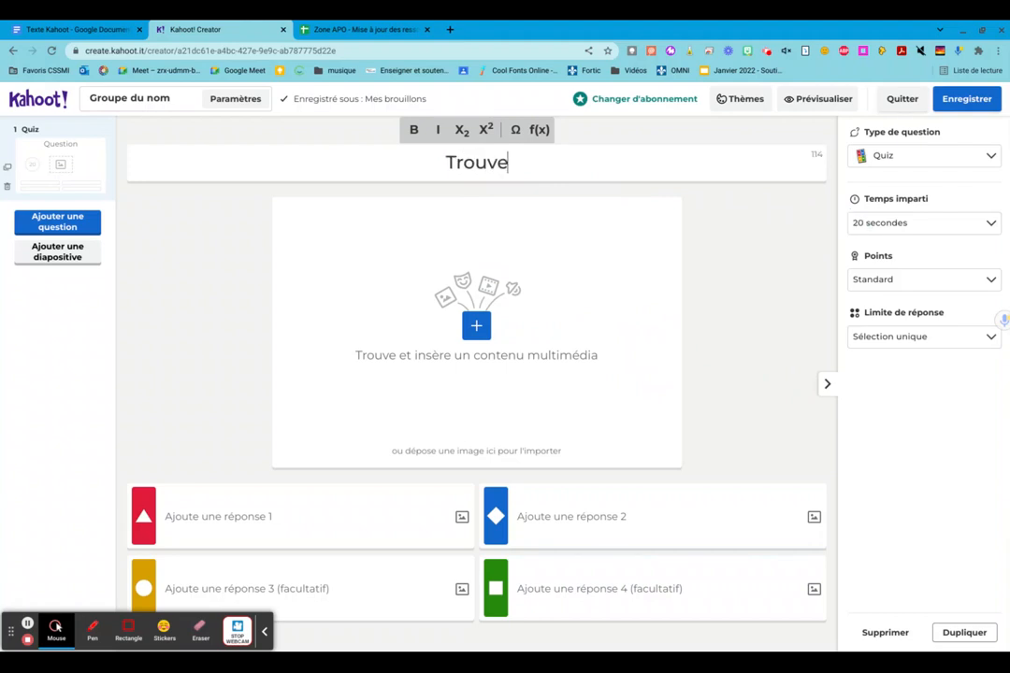
{"action": "type", "text": " le le nom"}
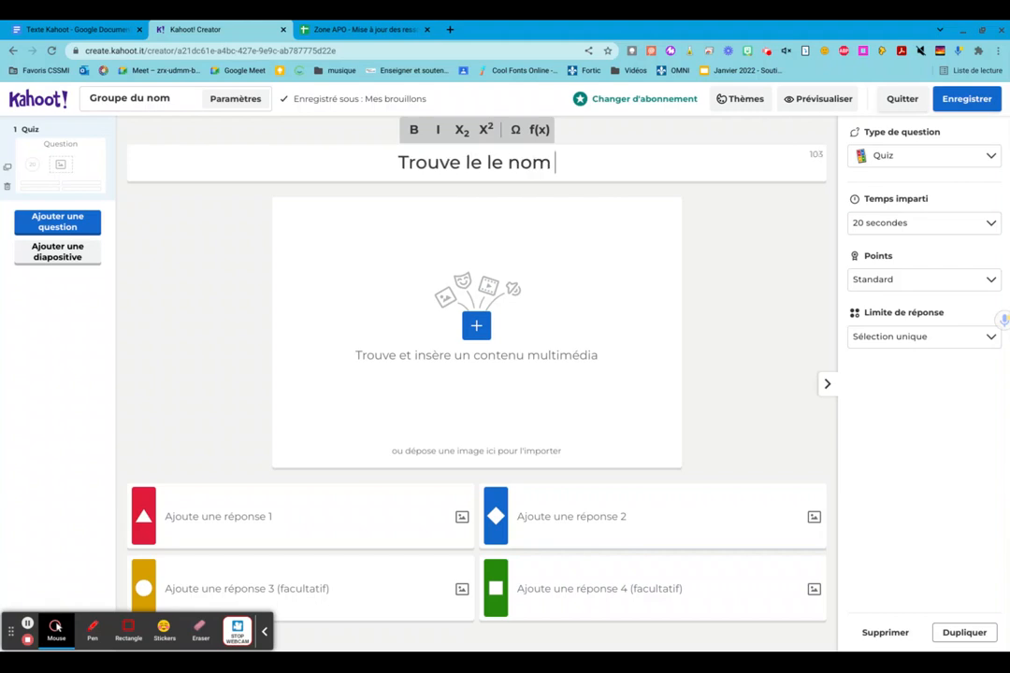
{"action": "key", "text": "BackSpace"}
{"action": "key", "text": "BackSpace"}
{"action": "key", "text": "BackSpace"}
{"action": "key", "text": "BackSpace"}
{"action": "key", "text": "BackSpace"}
{"action": "key", "text": "BackSpace"}
{"action": "type", "text": "nom dans"}
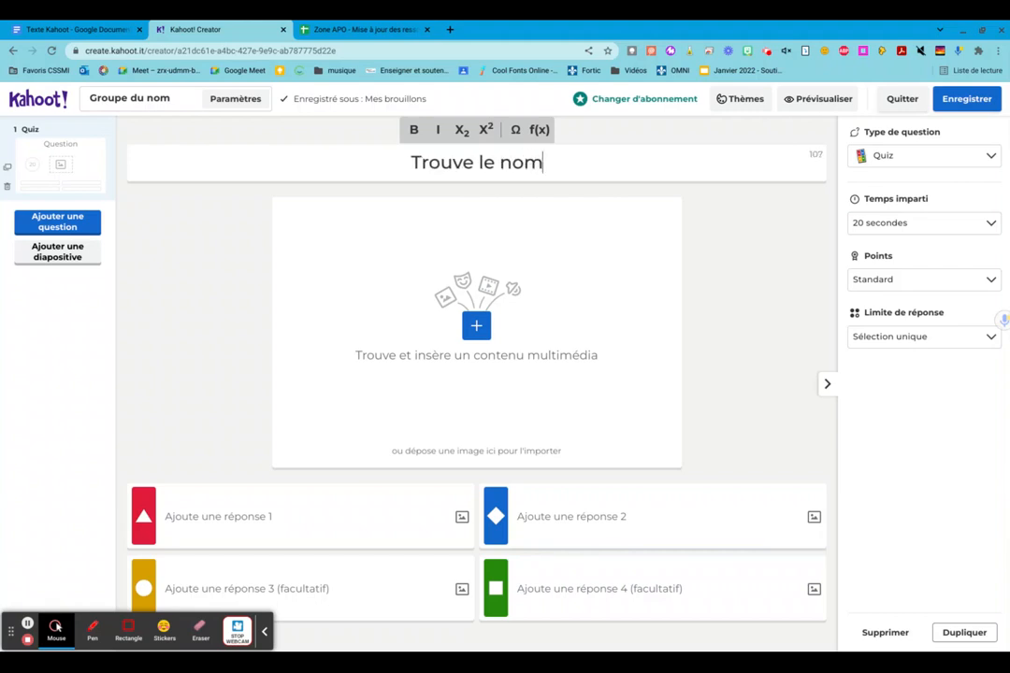
{"action": "type", "text": " la"}
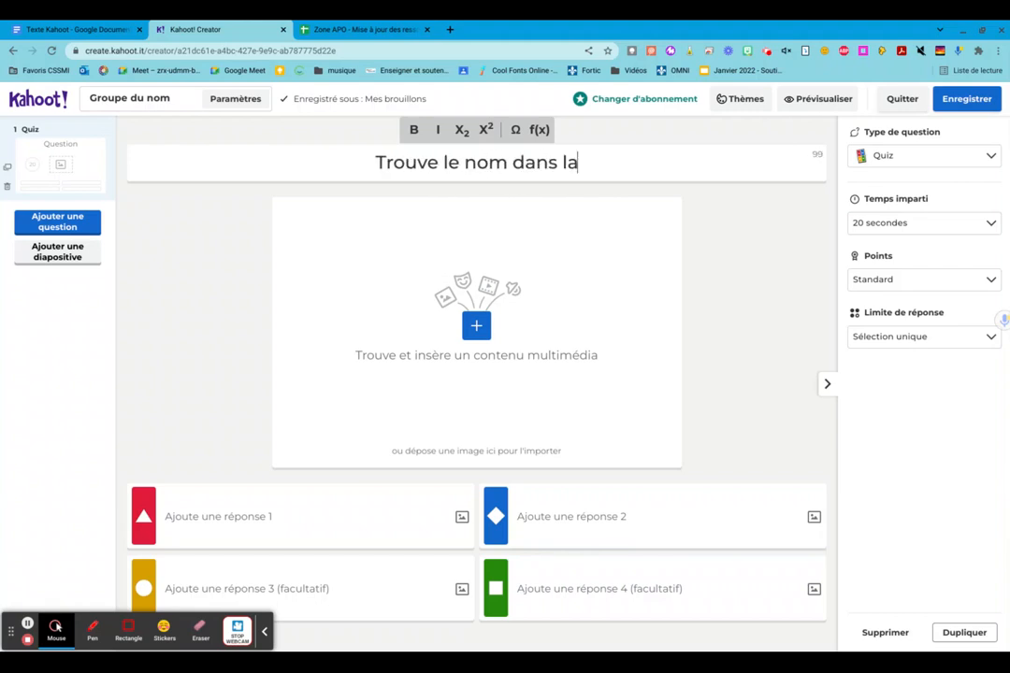
{"action": "type", "text": " phrase"}
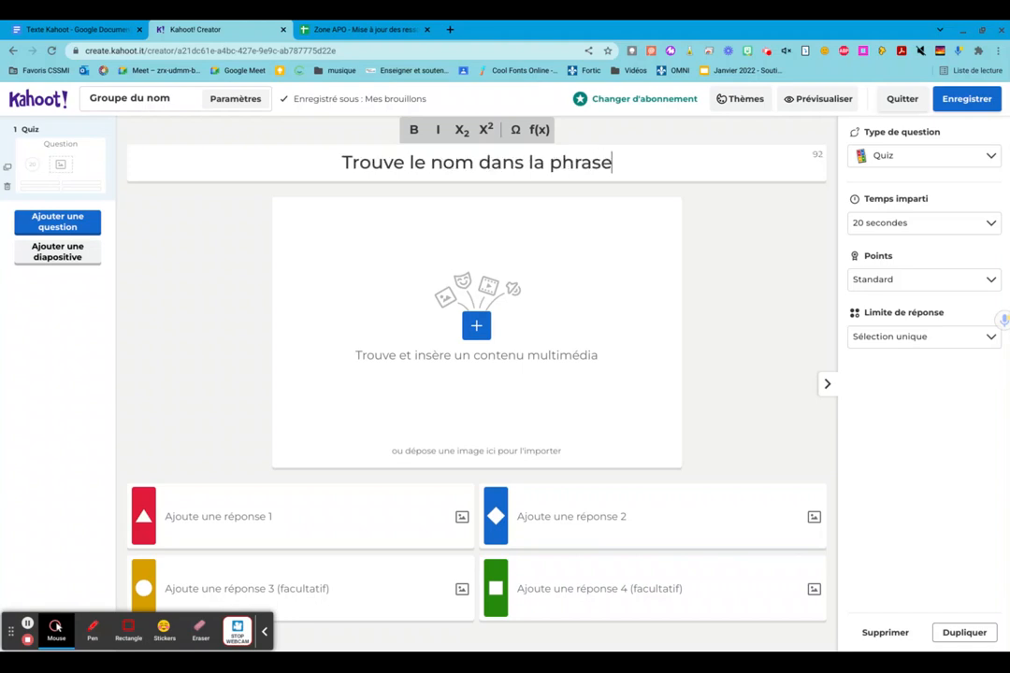
{"action": "type", "text": ": LE"}
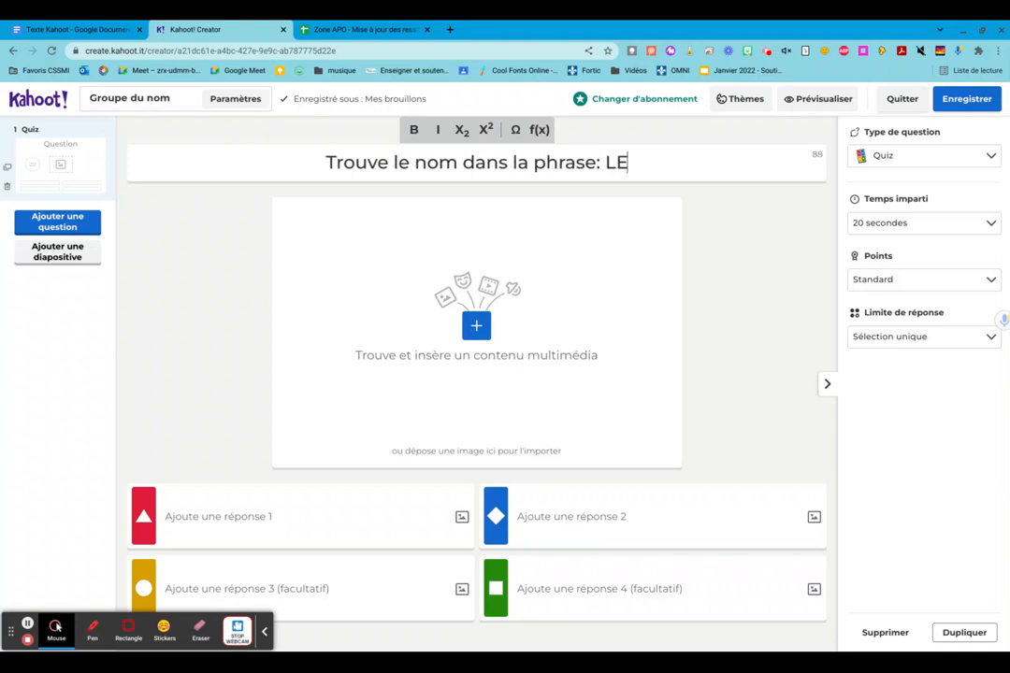
{"action": "type", "text": " chbien"}
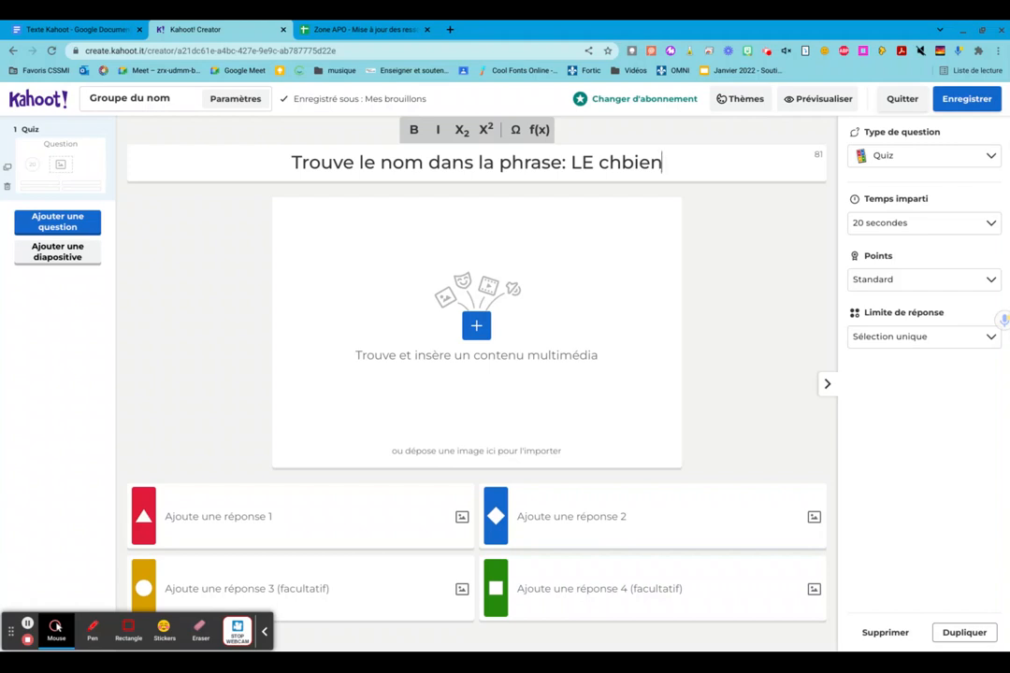
{"action": "key", "text": "BackSpace"}
{"action": "key", "text": "BackSpace"}
{"action": "key", "text": "BackSpace"}
{"action": "key", "text": "BackSpace"}
{"action": "key", "text": "BackSpace"}
{"action": "key", "text": "BackSpace"}
{"action": "key", "text": "BackSpace"}
{"action": "key", "text": "BackSpace"}
{"action": "type", "text": "e "}
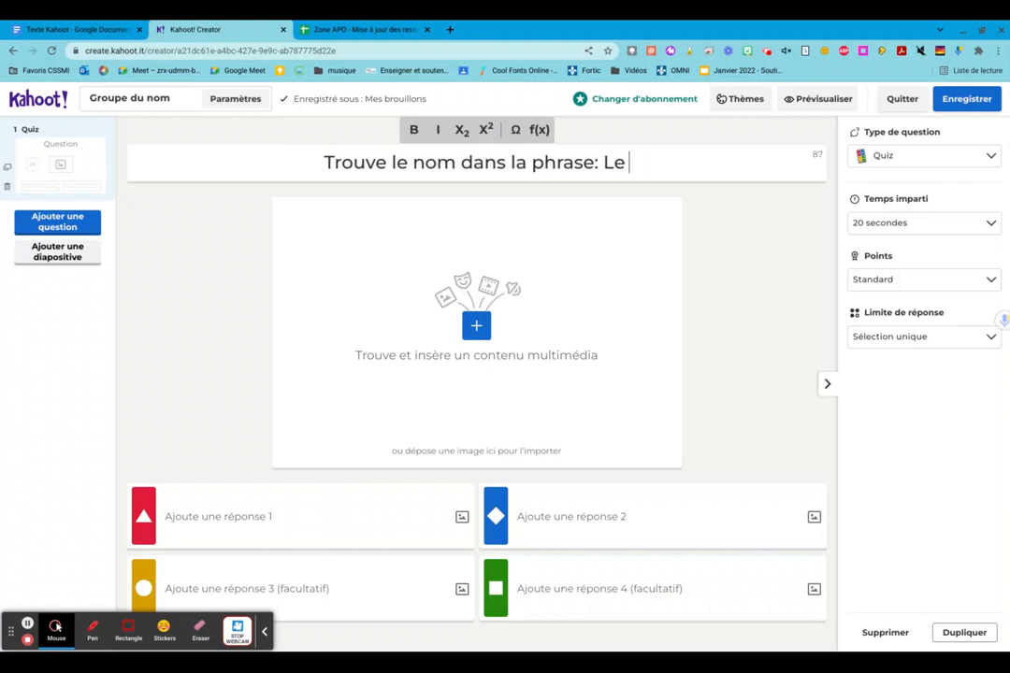
{"action": "type", "text": "chien j"}
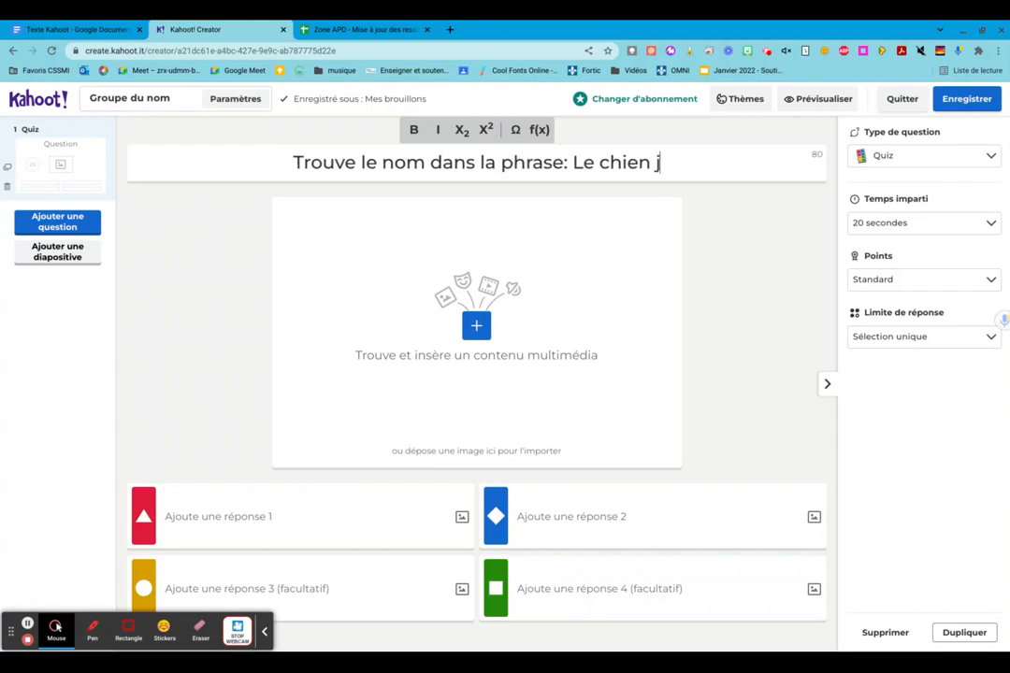
{"action": "type", "text": "oue"}
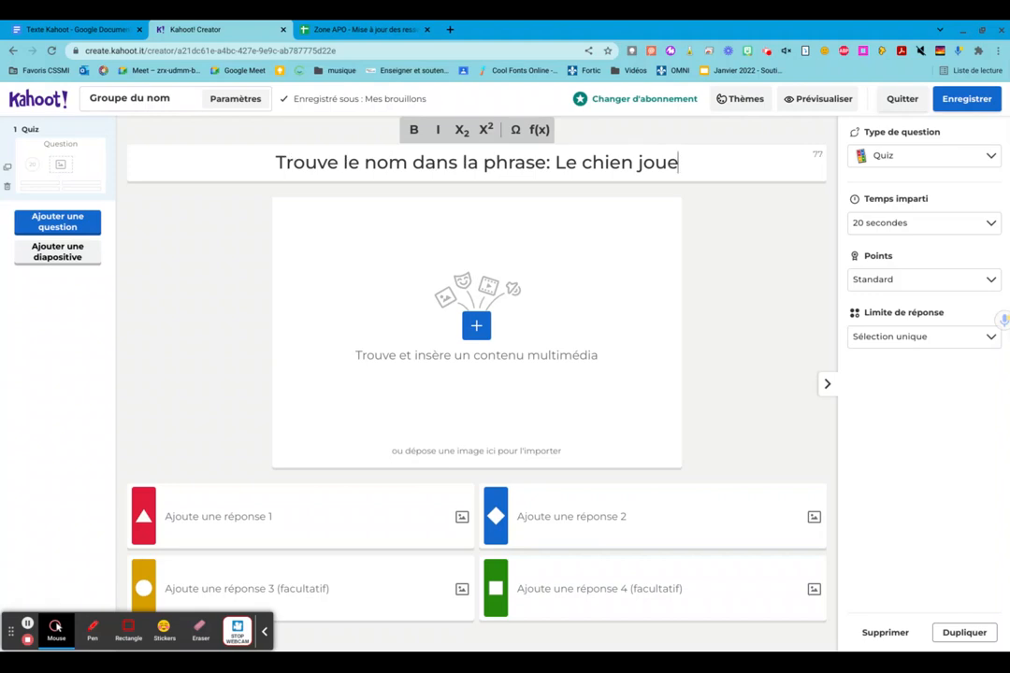
{"action": "type", "text": ","}
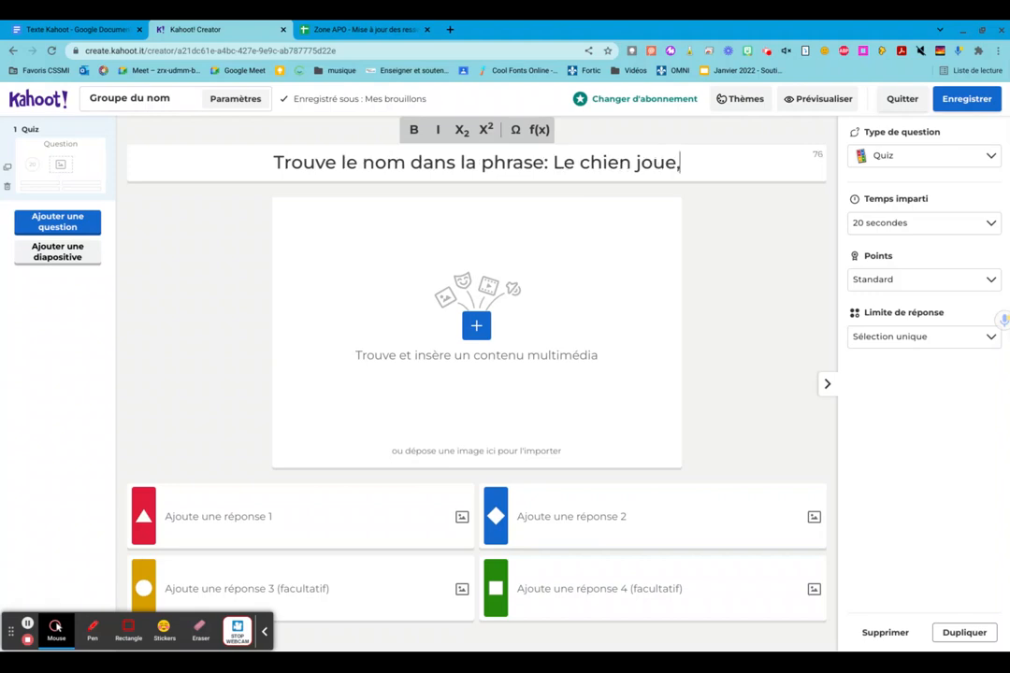
- Import "chien joue.jpg" from the recent files as the question's image
{"action": "left_click", "coordinate": [477, 327]}
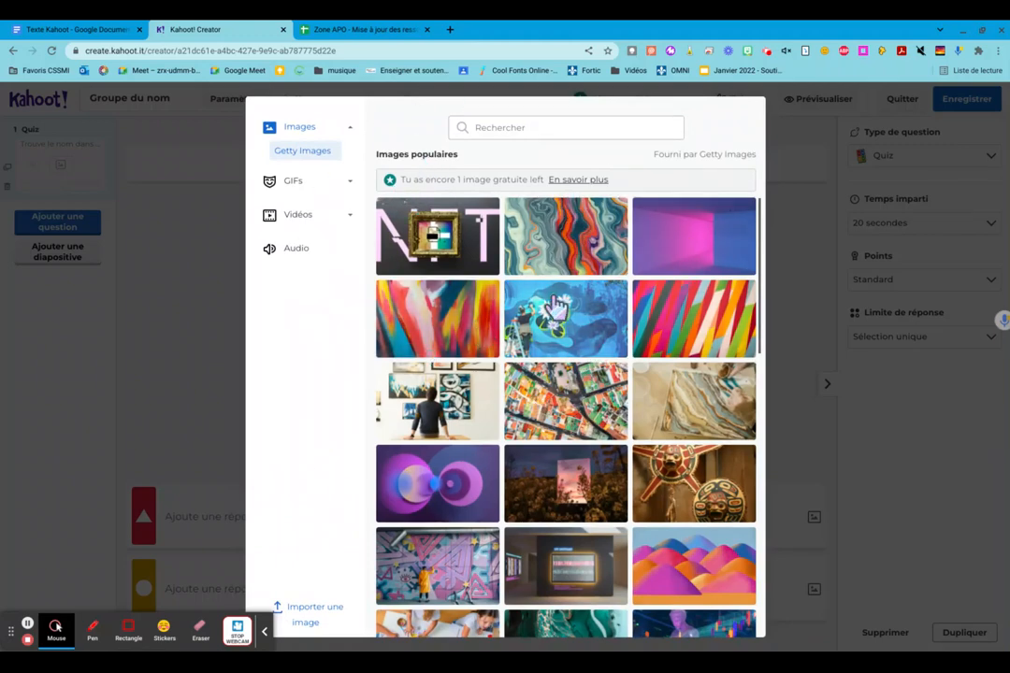
{"action": "left_click", "coordinate": [302, 610]}
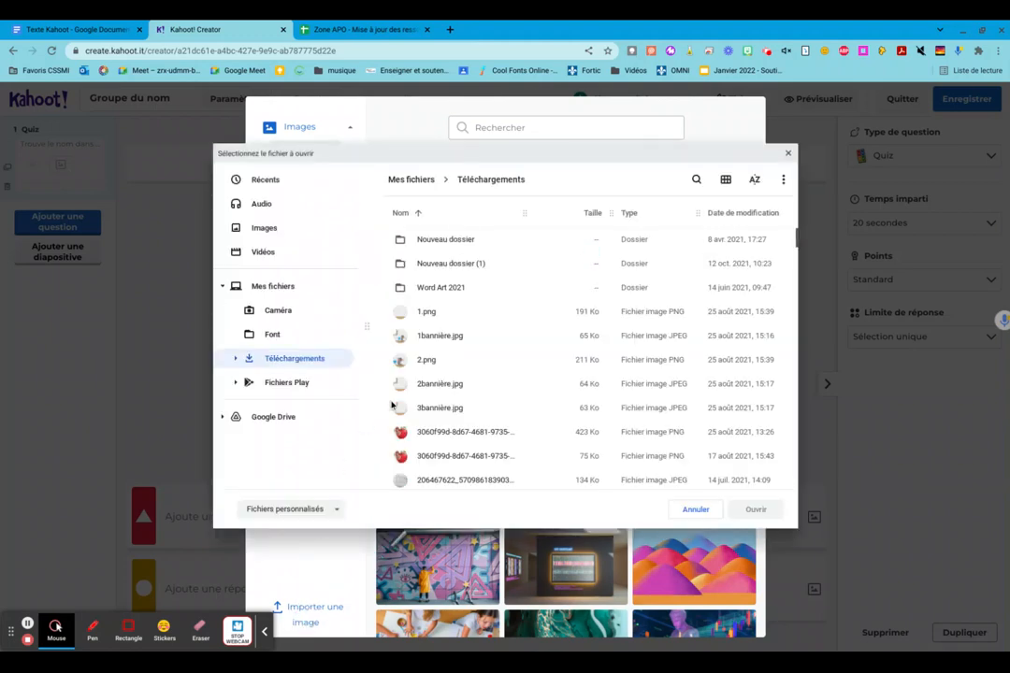
{"action": "left_click", "coordinate": [275, 185]}
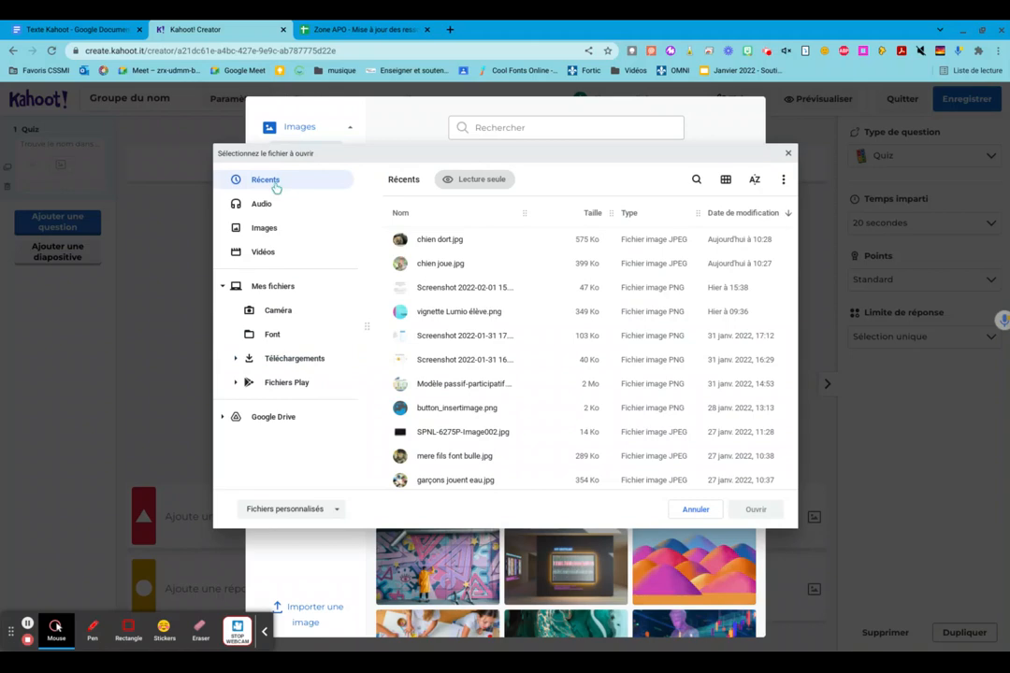
{"action": "left_click", "coordinate": [437, 265]}
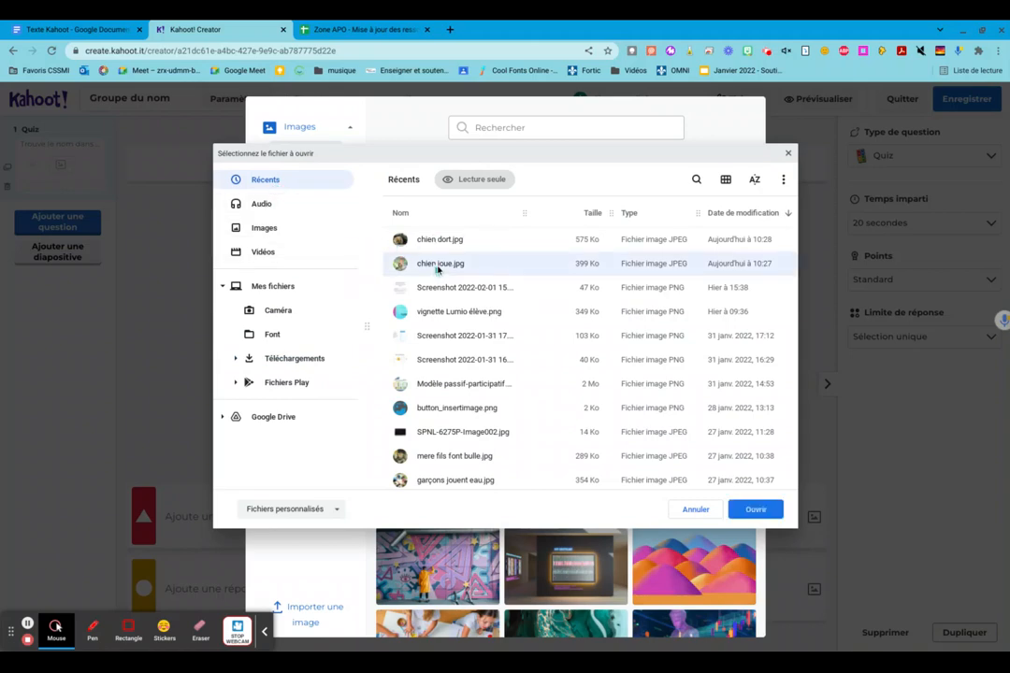
{"action": "left_click", "coordinate": [761, 517]}
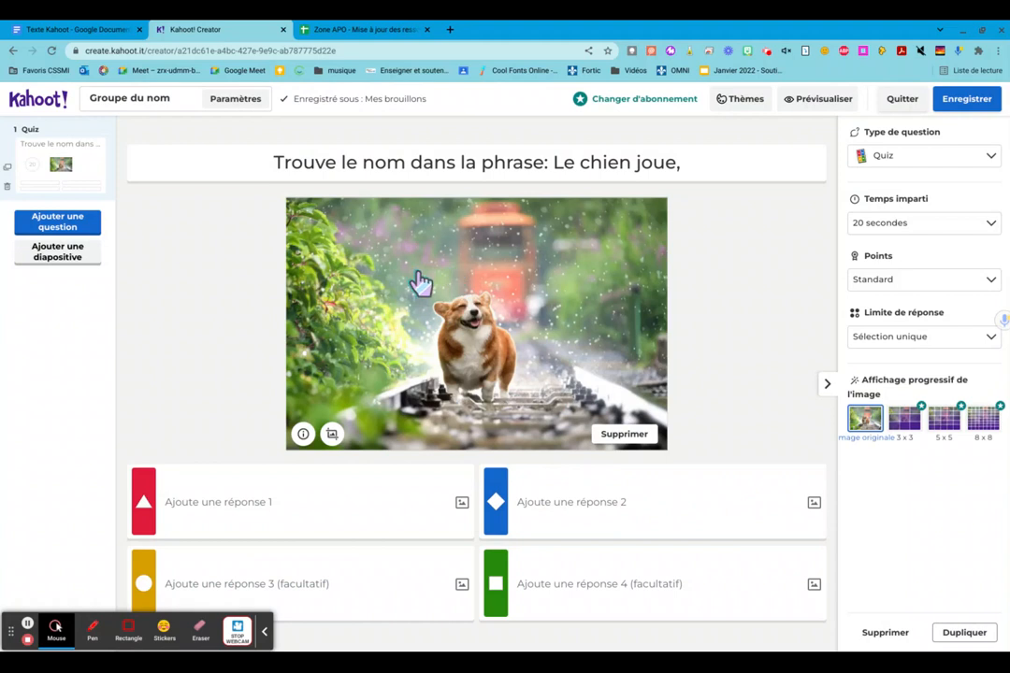
- Replace the comma at the end of the first question's text with a period
{"action": "left_click", "coordinate": [707, 165]}
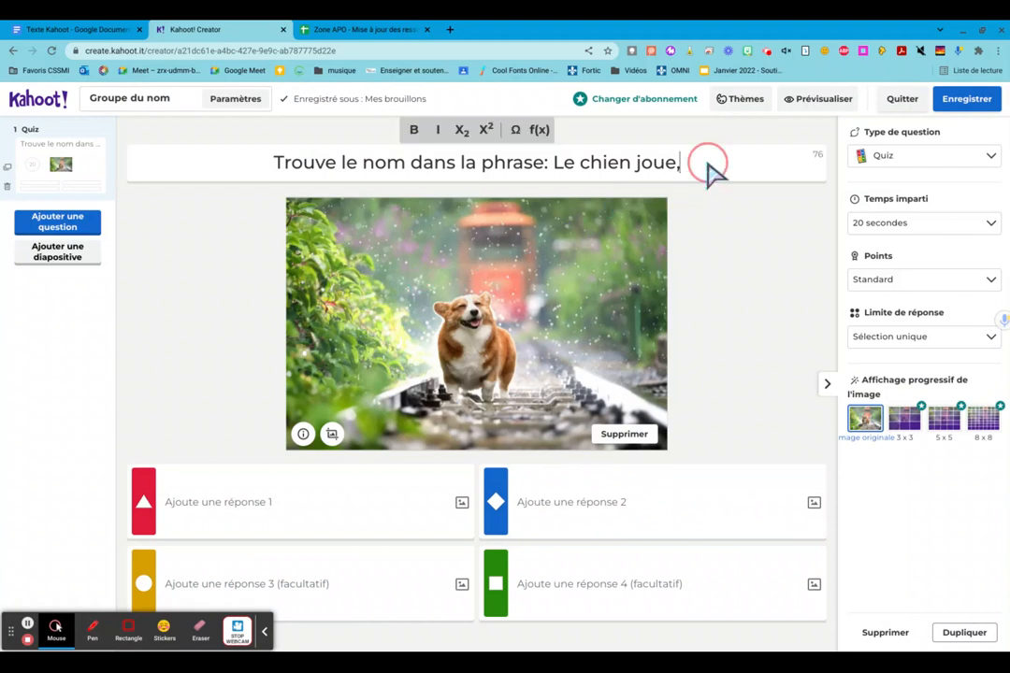
{"action": "key", "text": "BackSpace"}
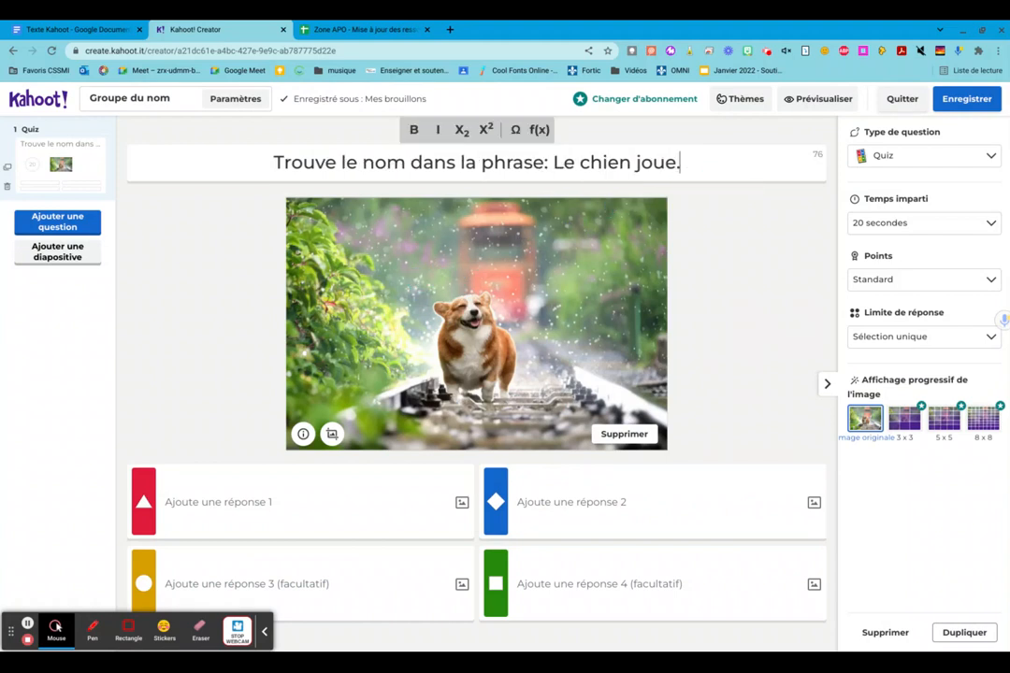
{"action": "type", "text": "."}
- Fill answers 1 to 4 with "le", "chien", "me" and "joue", and mark "chien" as the correct answer
{"action": "left_click", "coordinate": [313, 519]}
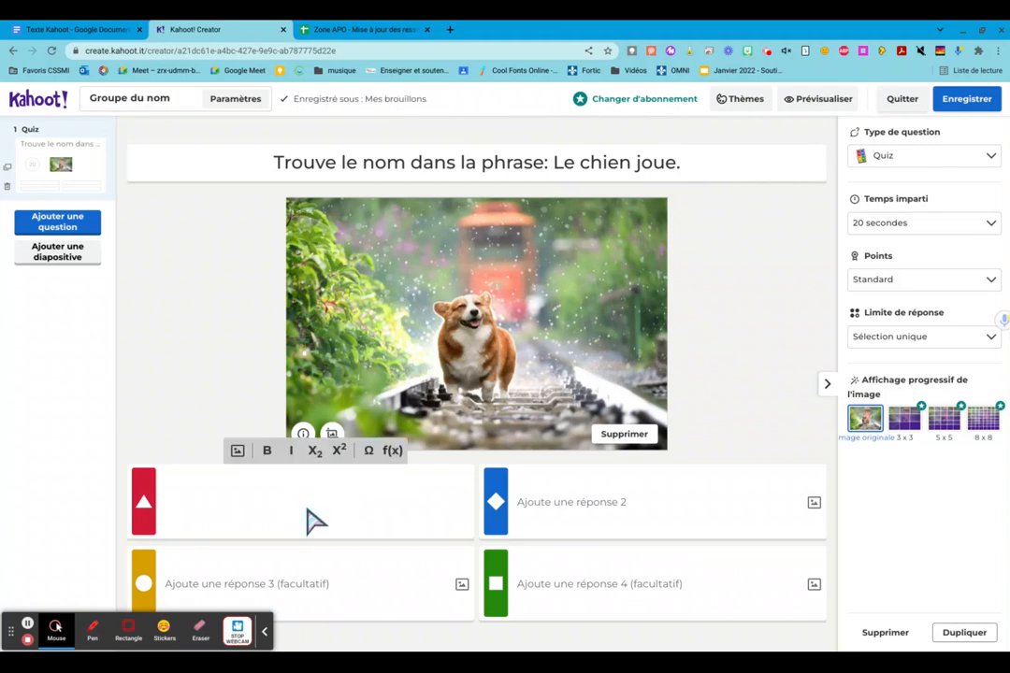
{"action": "type", "text": "le"}
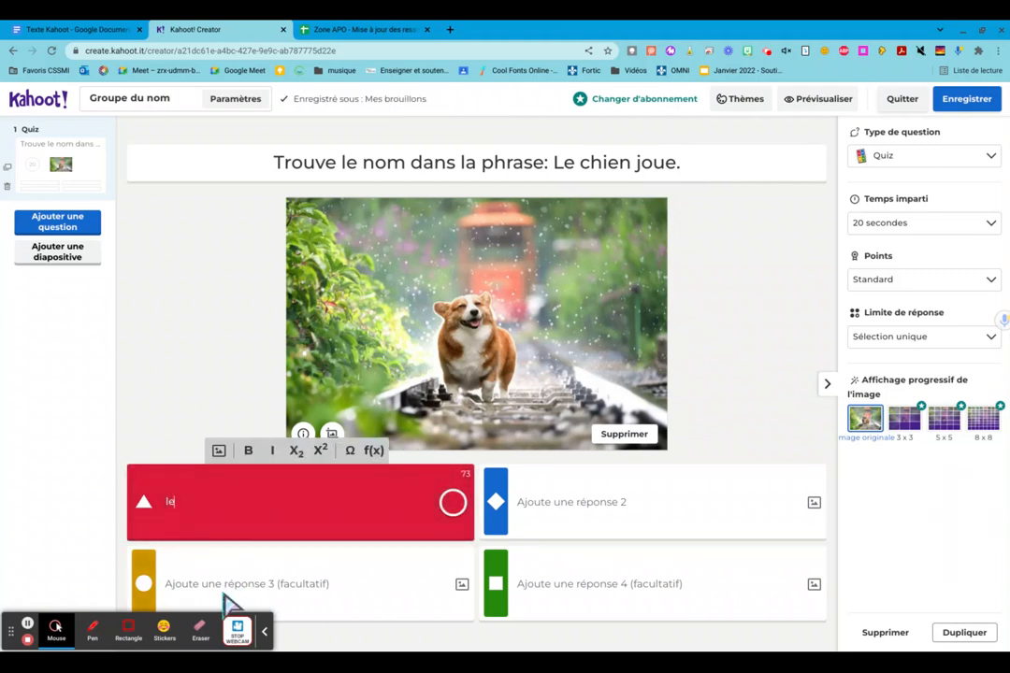
{"action": "left_click", "coordinate": [234, 593]}
{"action": "type", "text": "me"}
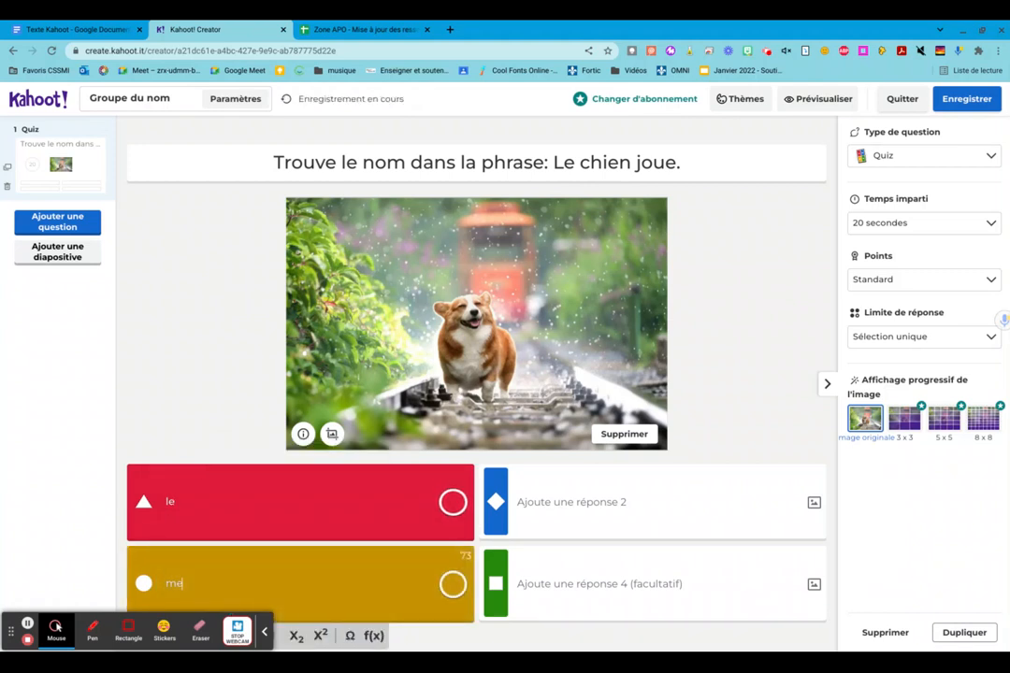
{"action": "left_click", "coordinate": [599, 525]}
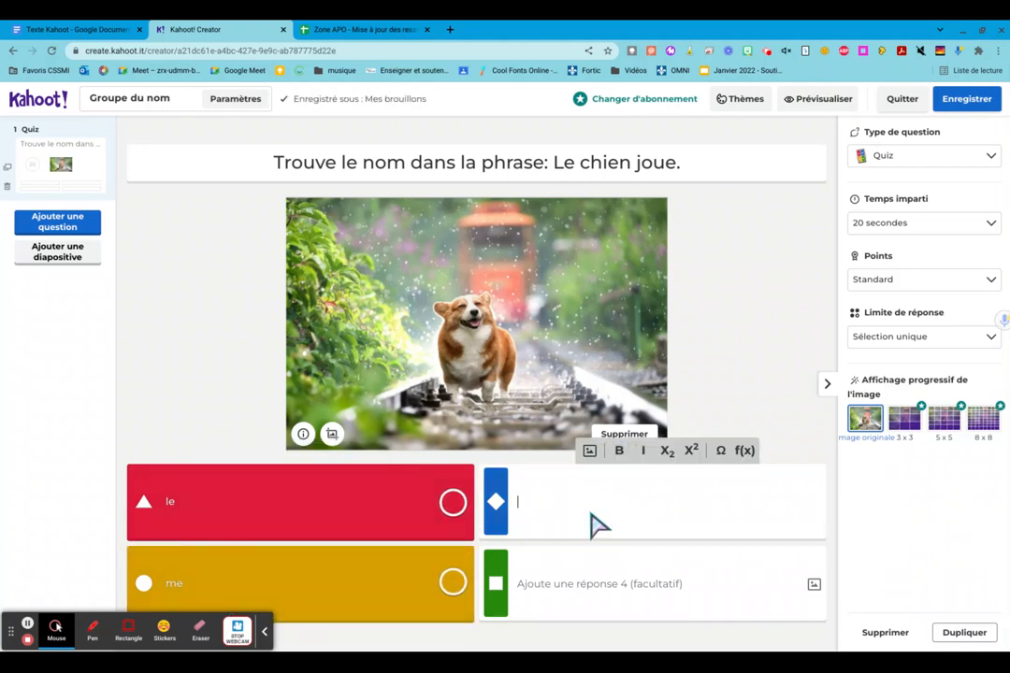
{"action": "type", "text": "chien"}
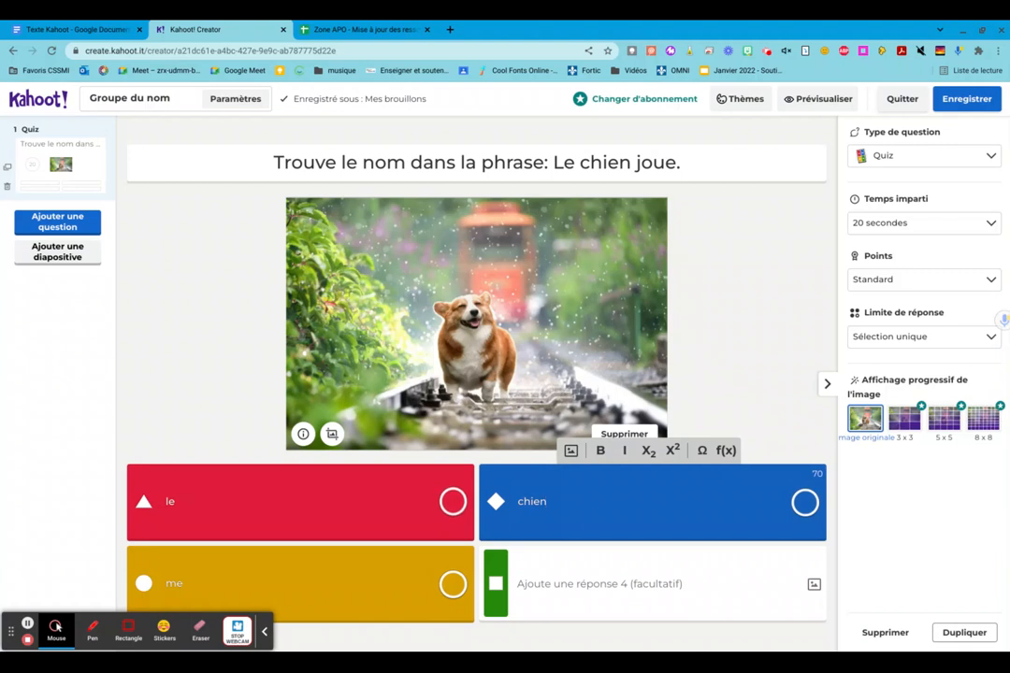
{"action": "left_click", "coordinate": [639, 587]}
{"action": "type", "text": "jouw"}
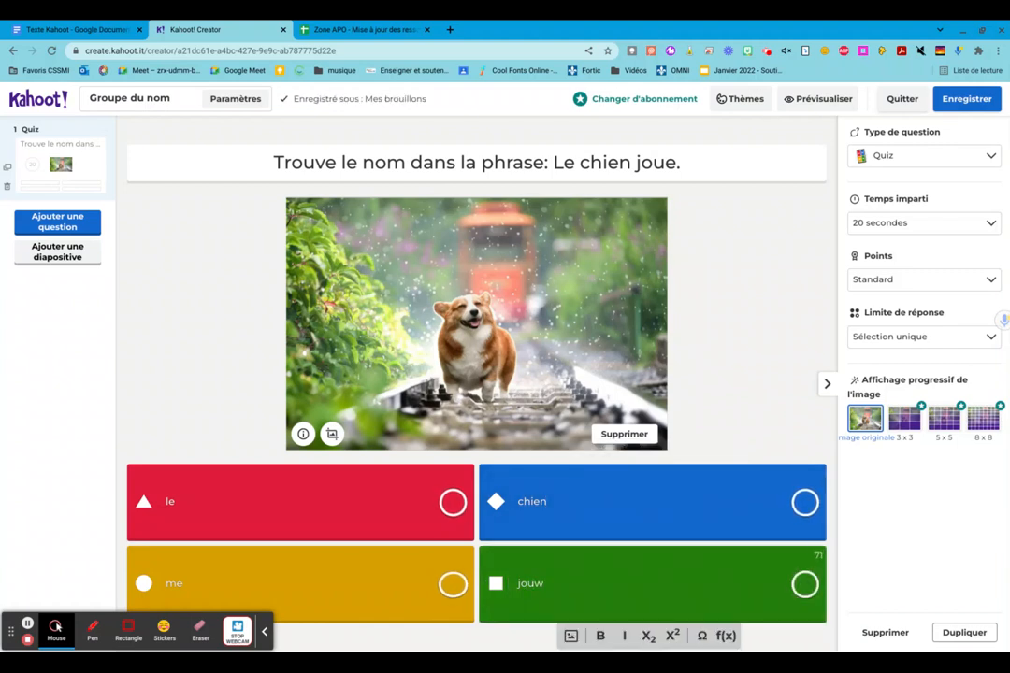
{"action": "key", "text": "BackSpace"}
{"action": "type", "text": "e"}
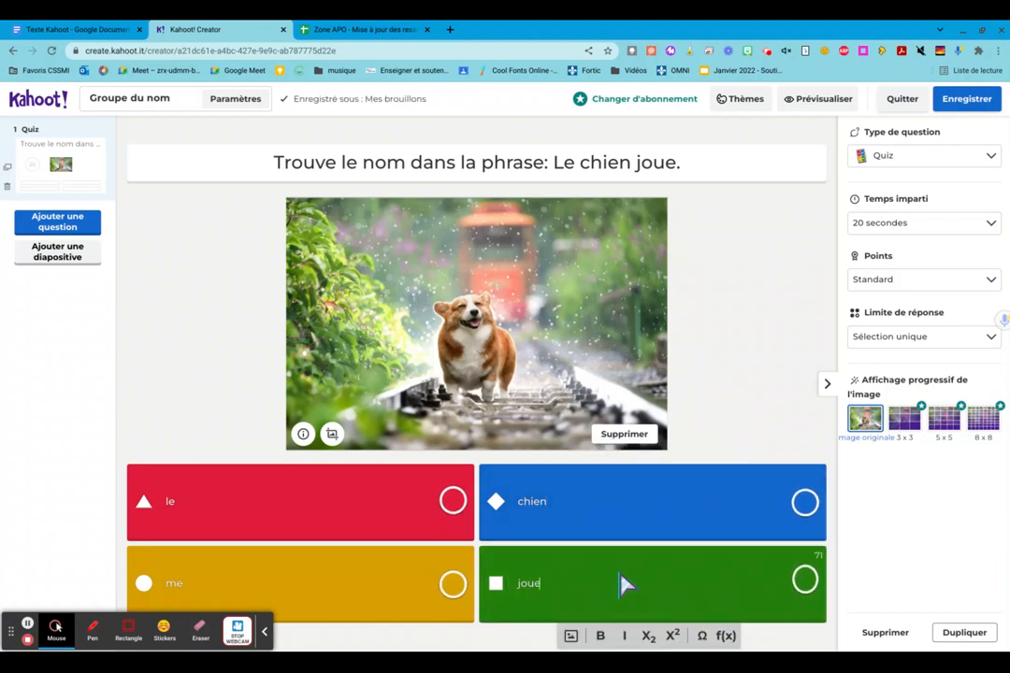
{"action": "left_click", "coordinate": [805, 503]}
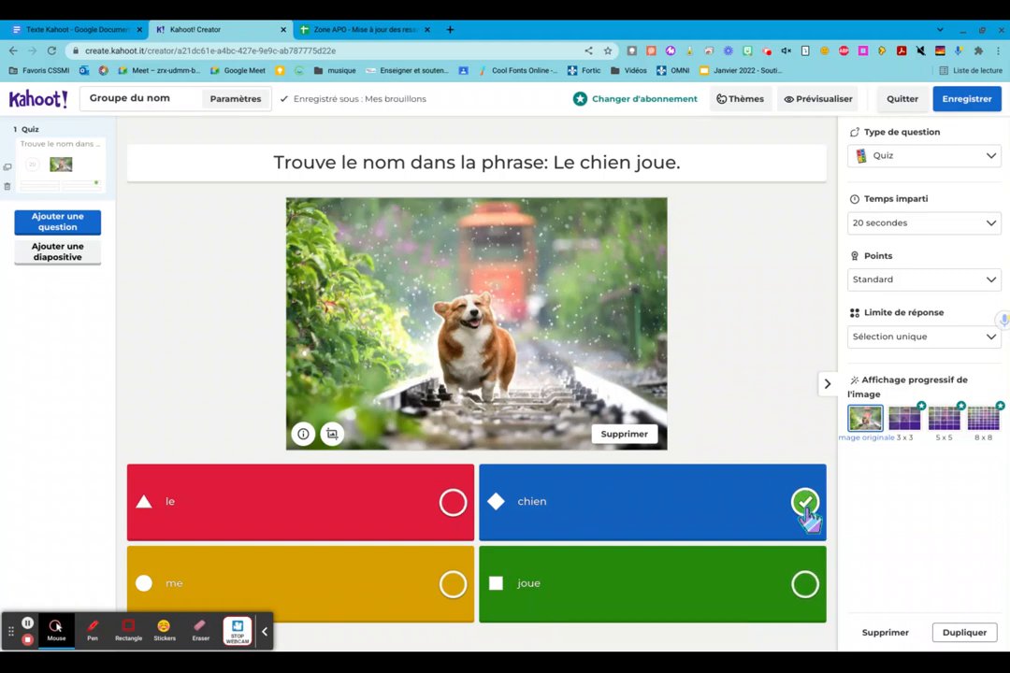
- Add a true-or-false question reading "Le déterminant fait partie du groupe du nom" and mark True as the correct answer
{"action": "left_click", "coordinate": [54, 234]}
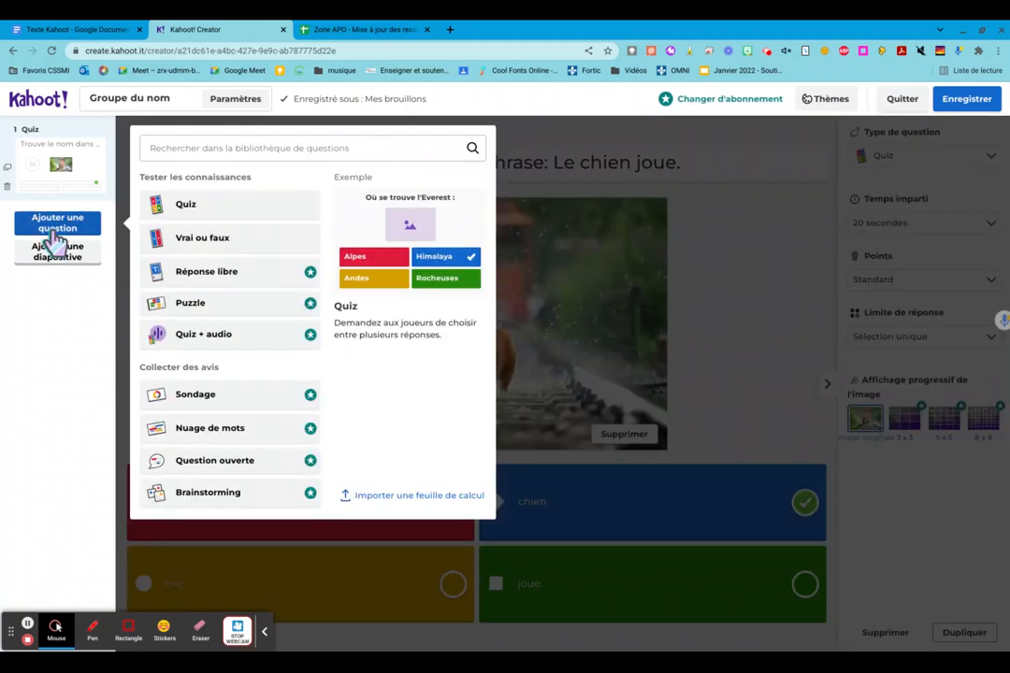
{"action": "left_click", "coordinate": [221, 245]}
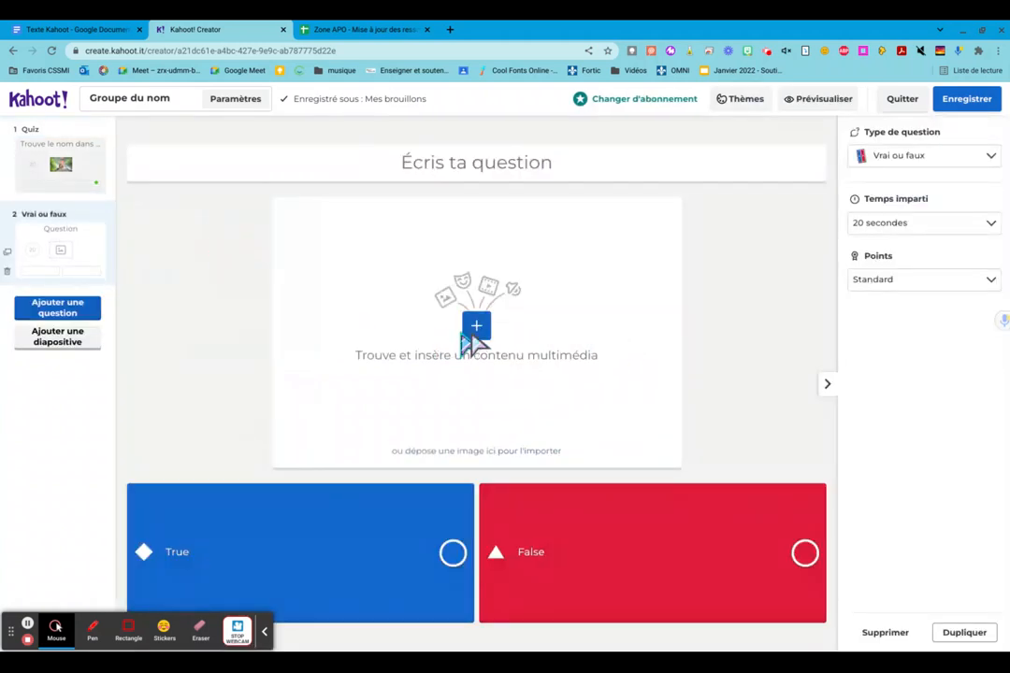
{"action": "left_click", "coordinate": [453, 178]}
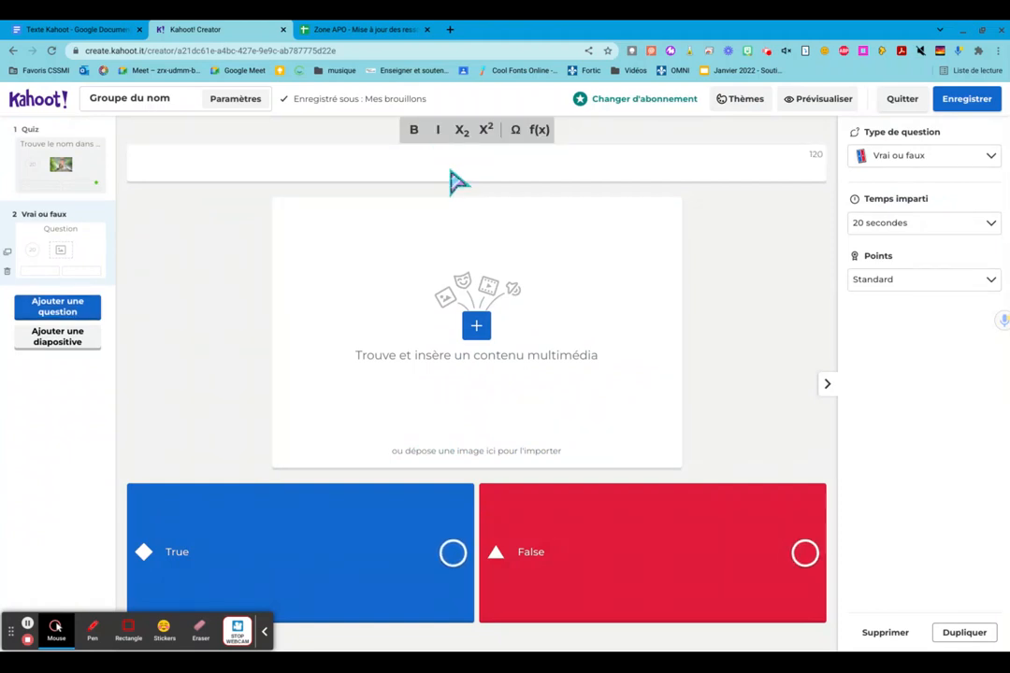
{"action": "type", "text": "LE "}
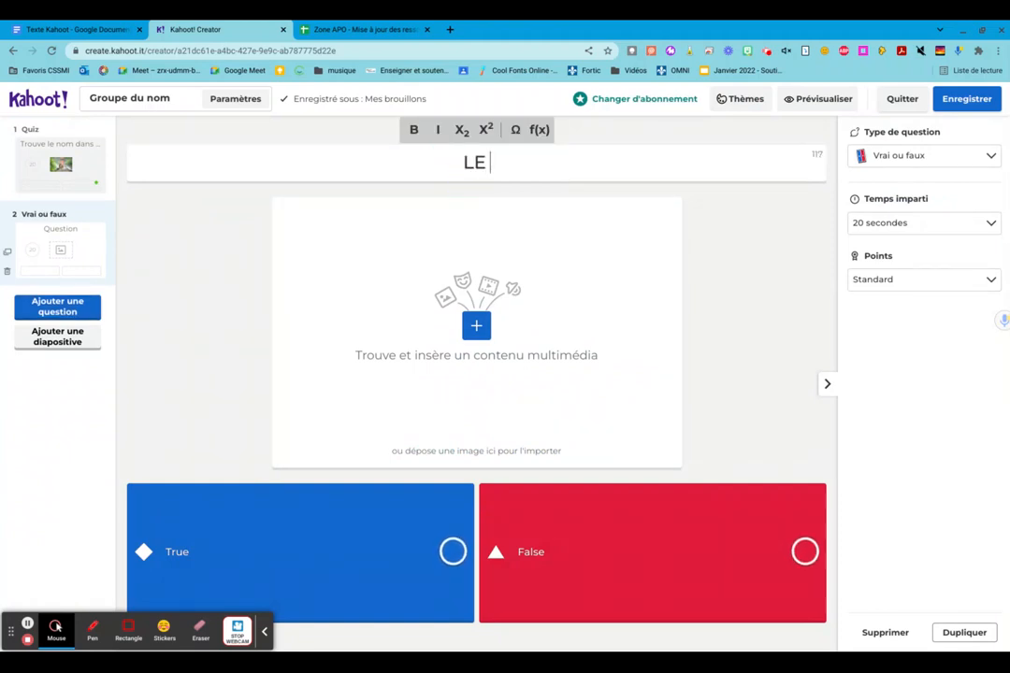
{"action": "type", "text": "déterminan"}
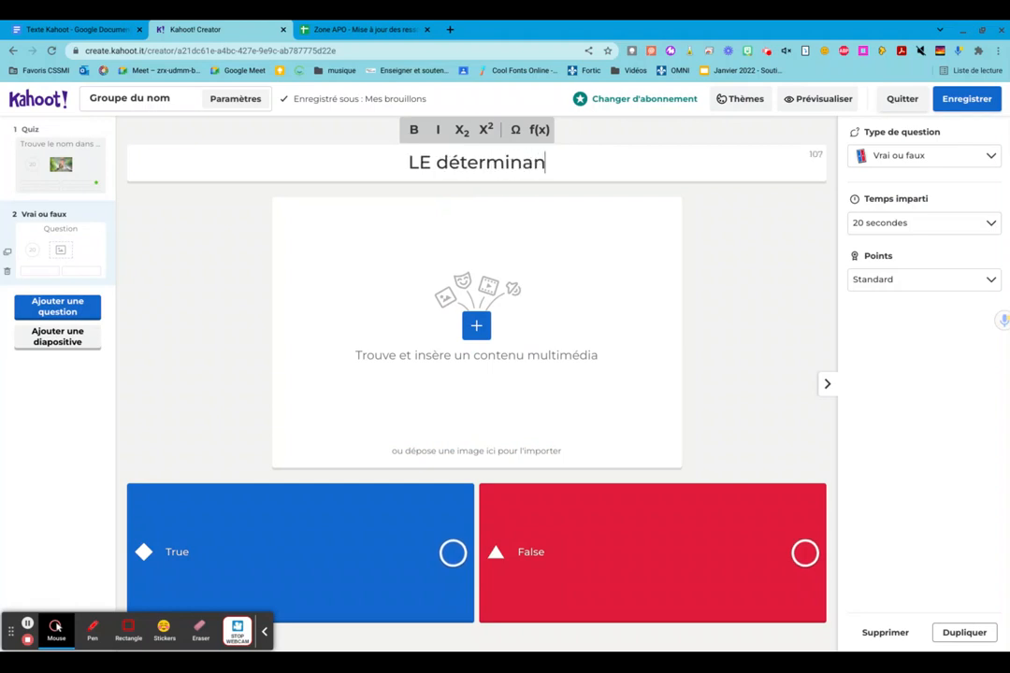
{"action": "type", "text": "t fait parti"}
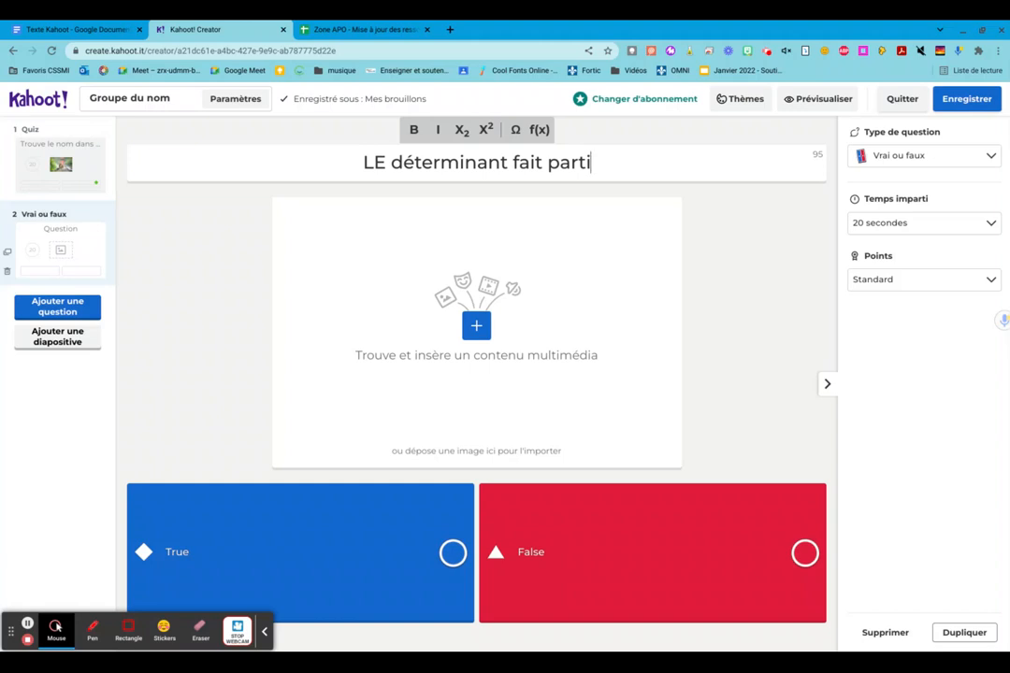
{"action": "type", "text": "e"}
{"action": "type", "text": " du g"}
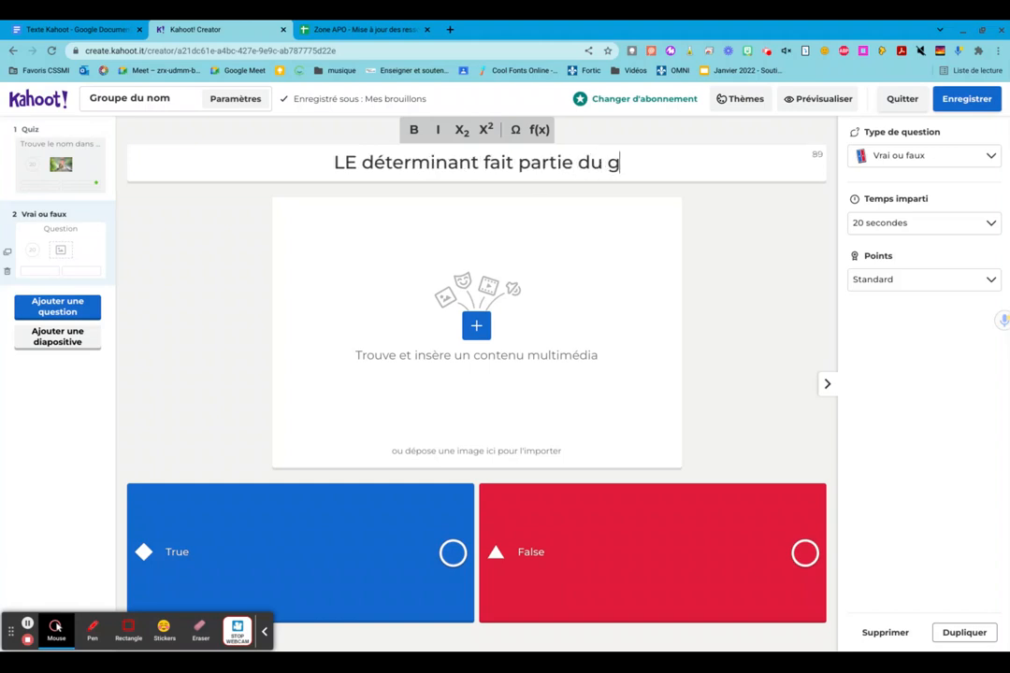
{"action": "type", "text": "roupe du nom"}
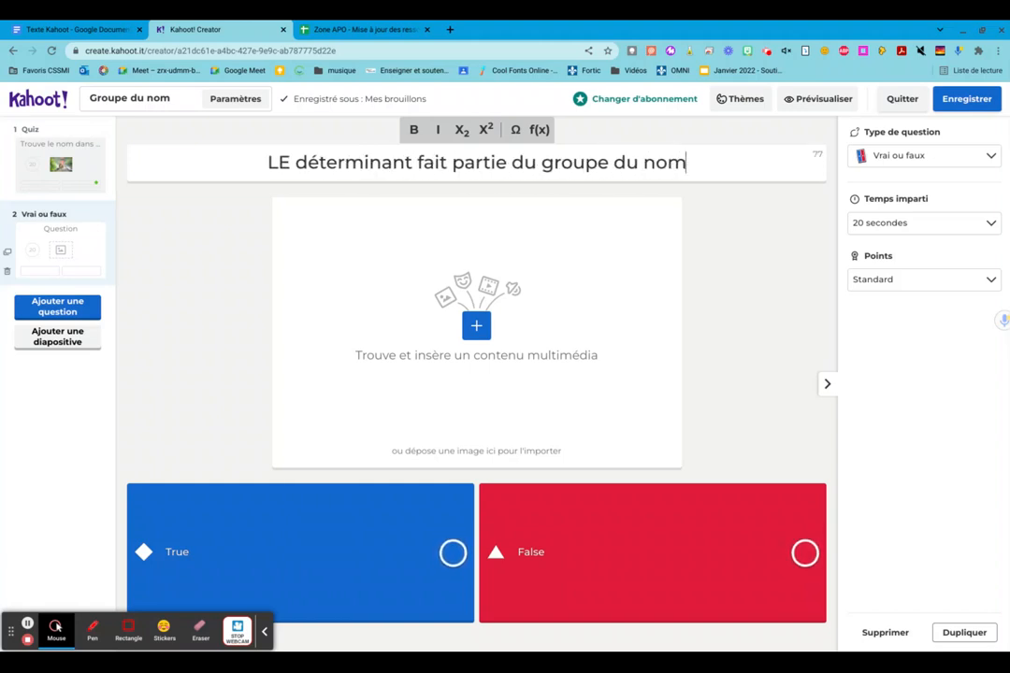
{"action": "left_click", "coordinate": [290, 165]}
{"action": "key", "text": "BackSpace"}
{"action": "type", "text": "e"}
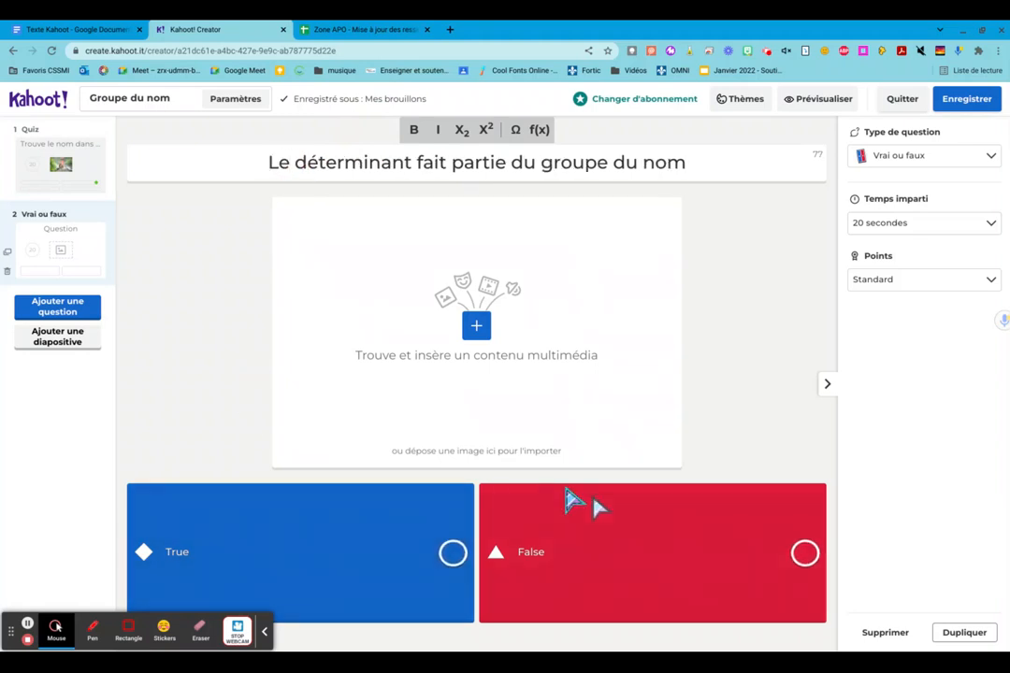
{"action": "left_click", "coordinate": [451, 561]}
- Import "enfant bloc.jpg" from the recent files as the true-or-false question's image
{"action": "left_click", "coordinate": [476, 330]}
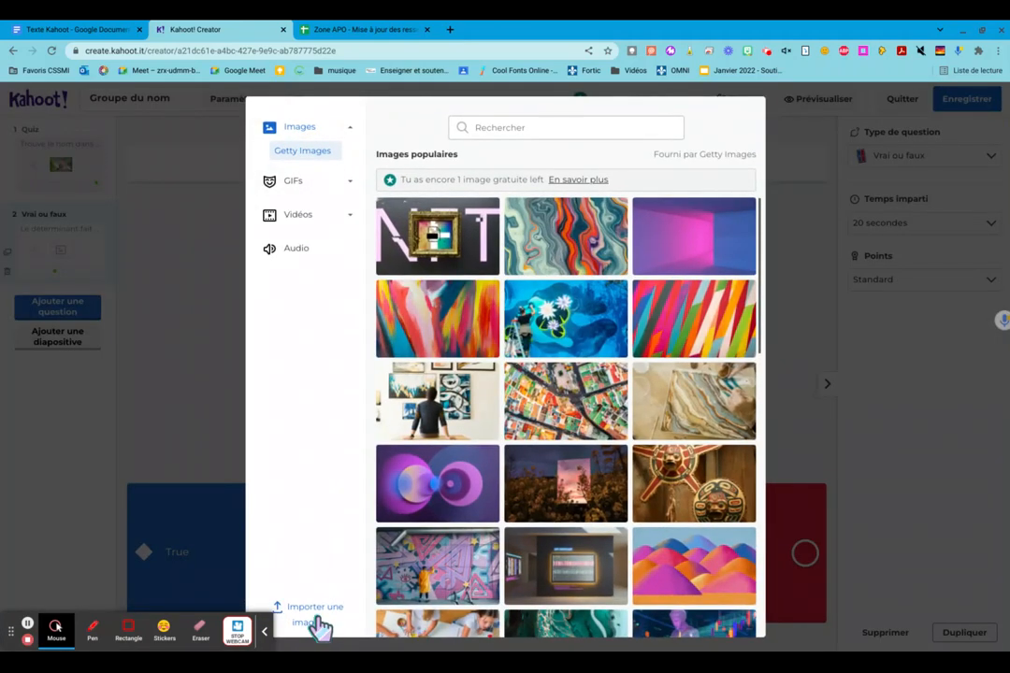
{"action": "left_click", "coordinate": [316, 621]}
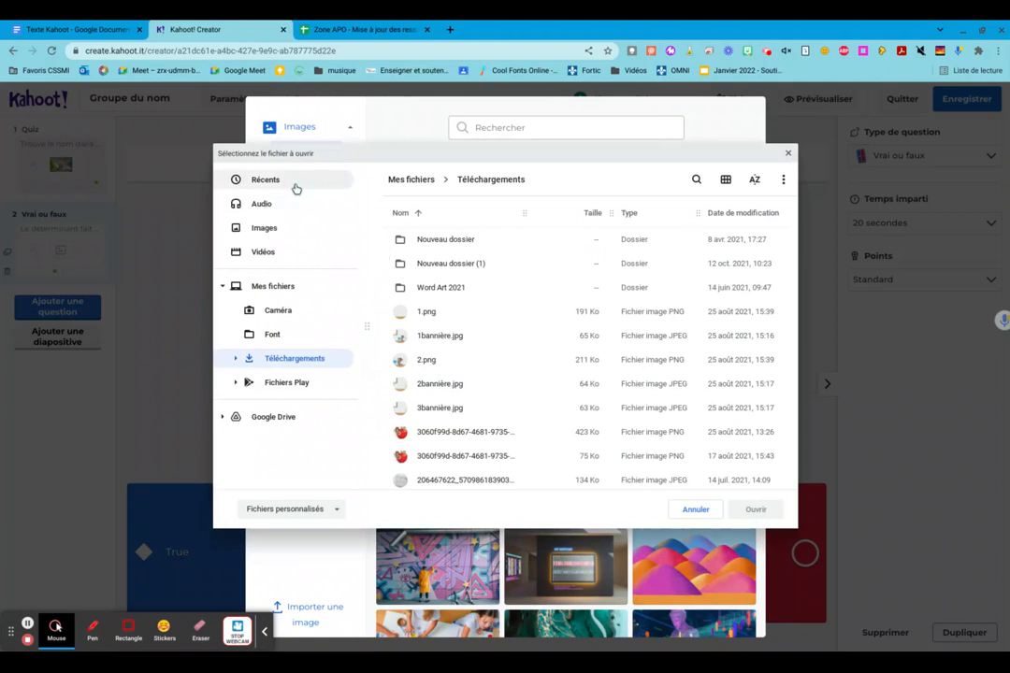
{"action": "left_click", "coordinate": [296, 187]}
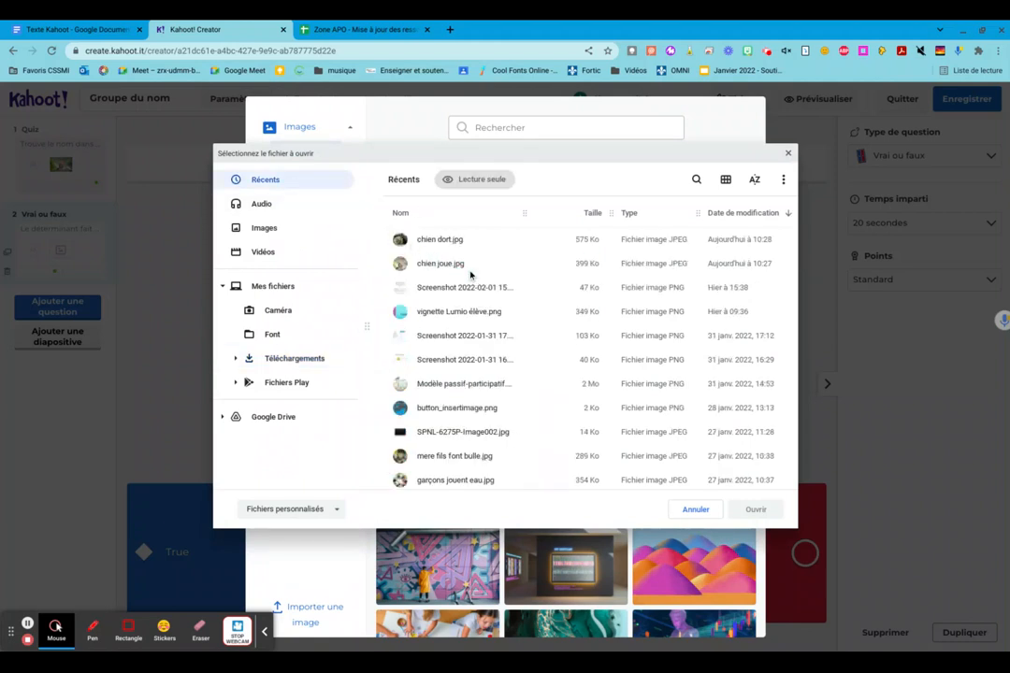
{"action": "scroll", "coordinate": [461, 475], "scroll_direction": "down", "scroll_amount": 1}
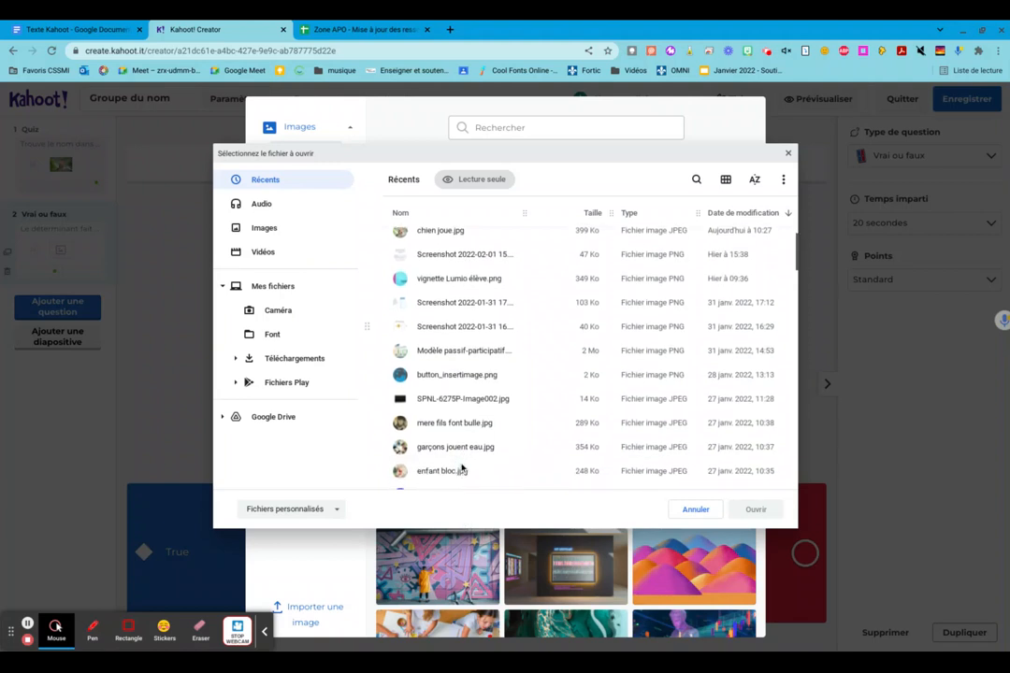
{"action": "left_click", "coordinate": [648, 475]}
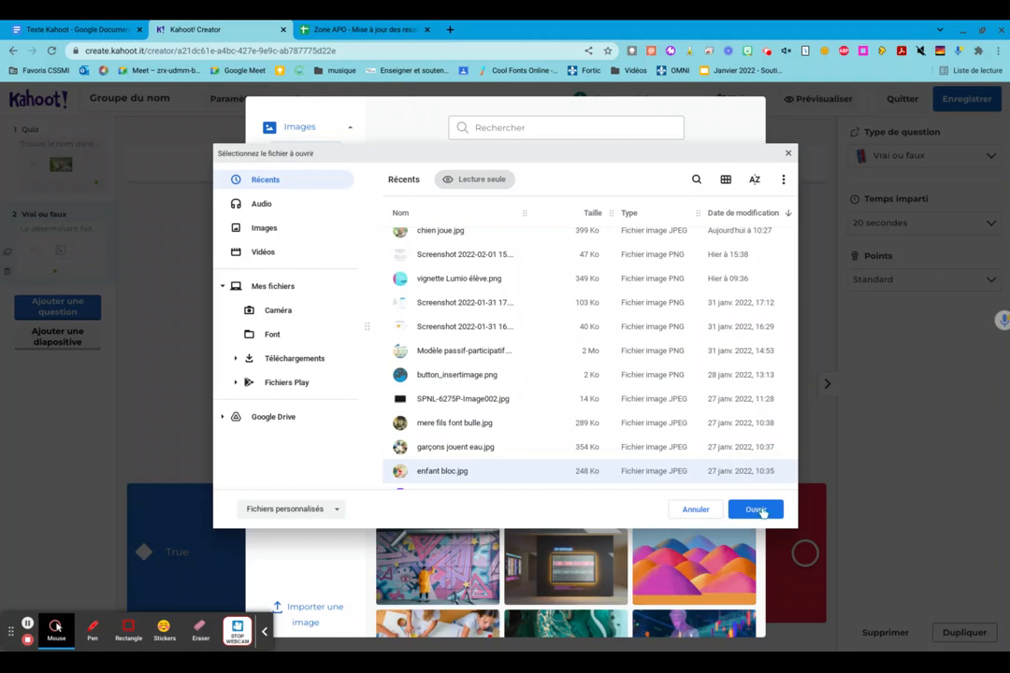
{"action": "left_click", "coordinate": [760, 510]}
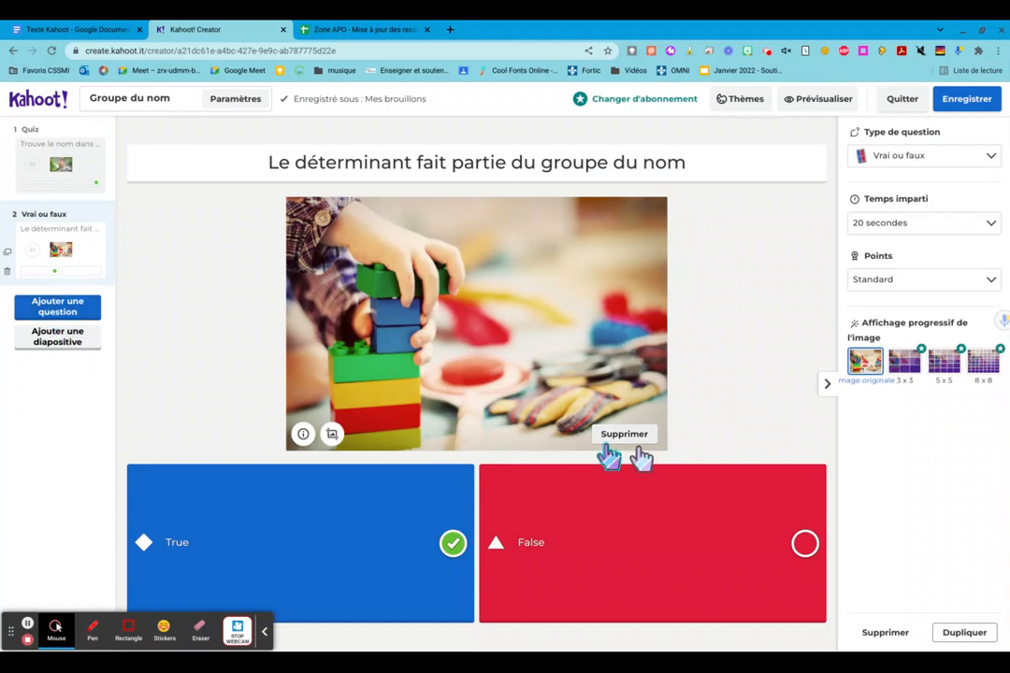
- Save the finished kahoot and return to the library
{"action": "left_click", "coordinate": [962, 111]}
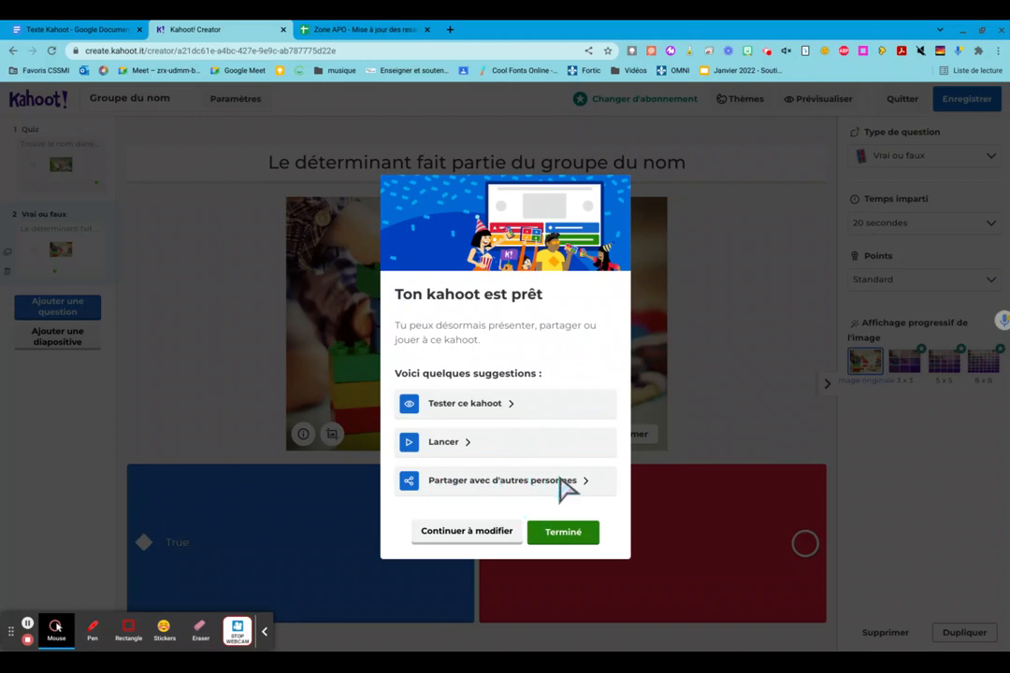
{"action": "left_click", "coordinate": [563, 533]}
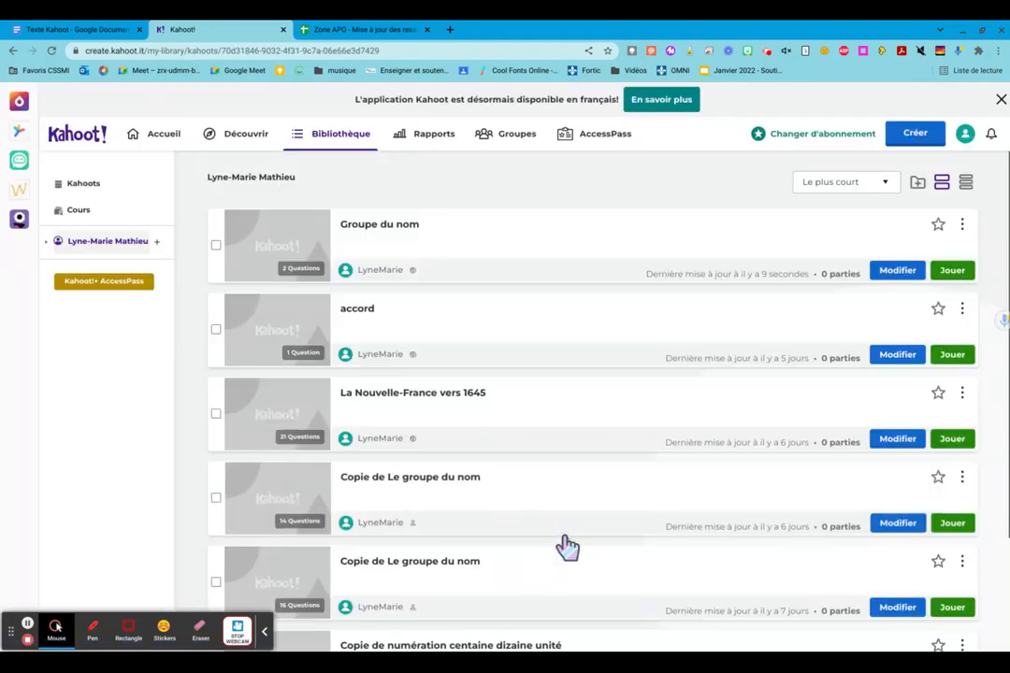